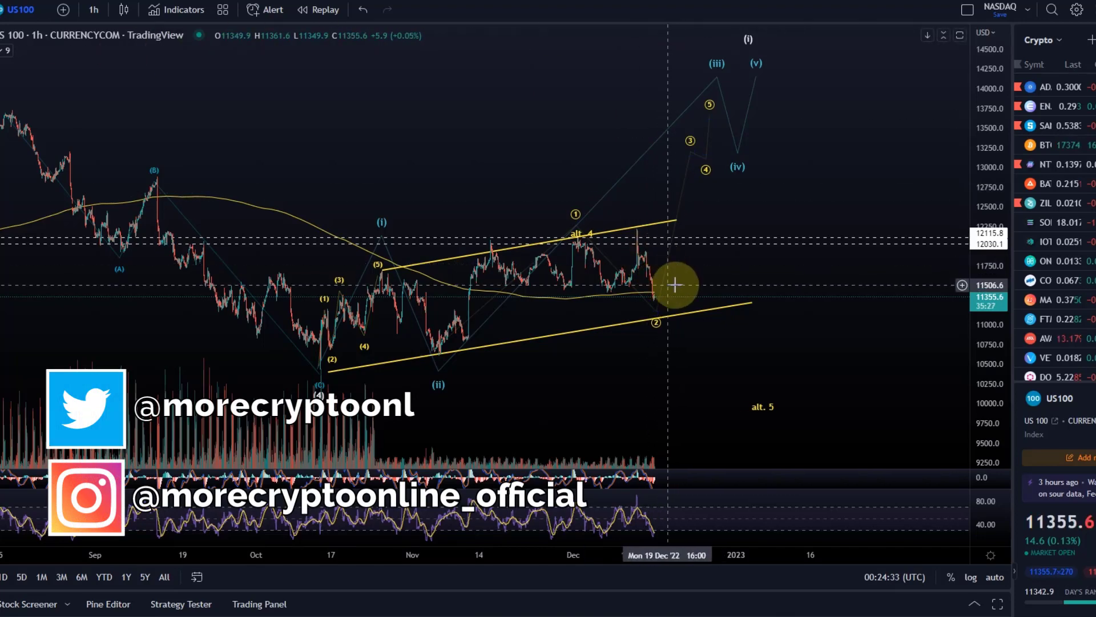
Step: Rescale and reposition the US100 chart and maximize the price pane so the indicator panes are hidden
{"action": "left_click_drag", "start_coordinate": [1012, 314], "coordinate": [1011, 306]}
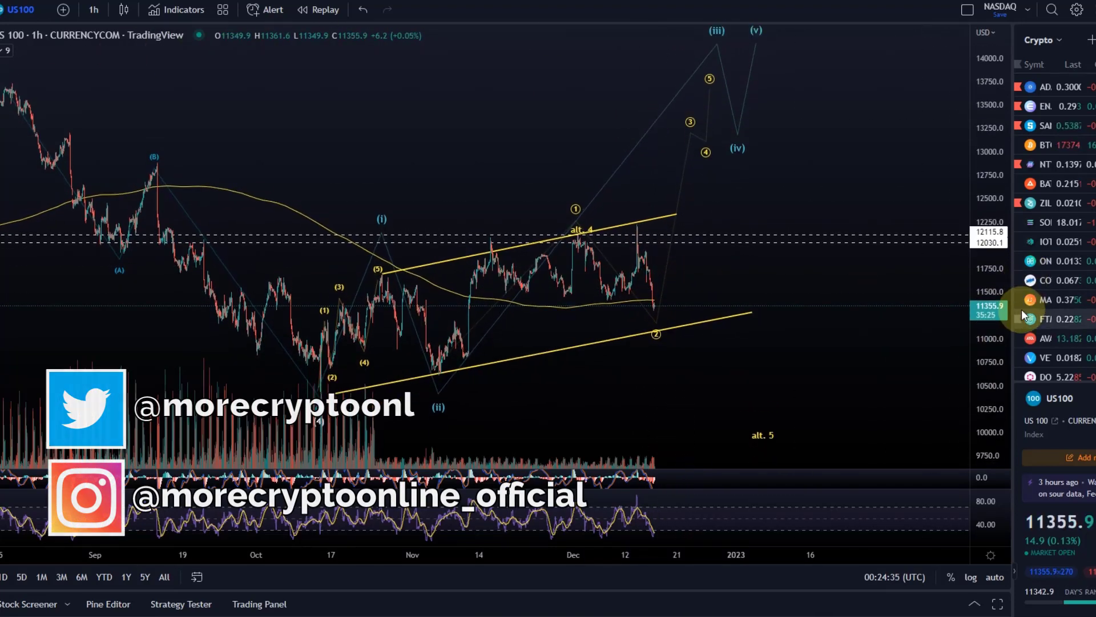
{"action": "left_click_drag", "start_coordinate": [916, 316], "coordinate": [799, 343]}
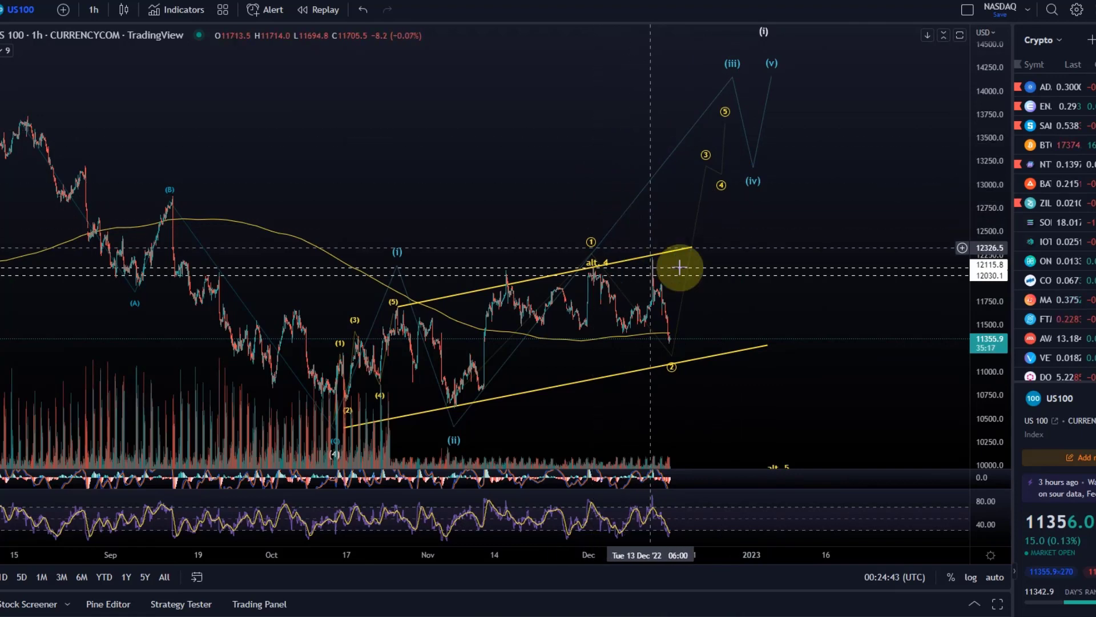
{"action": "double_click", "coordinate": [747, 327]}
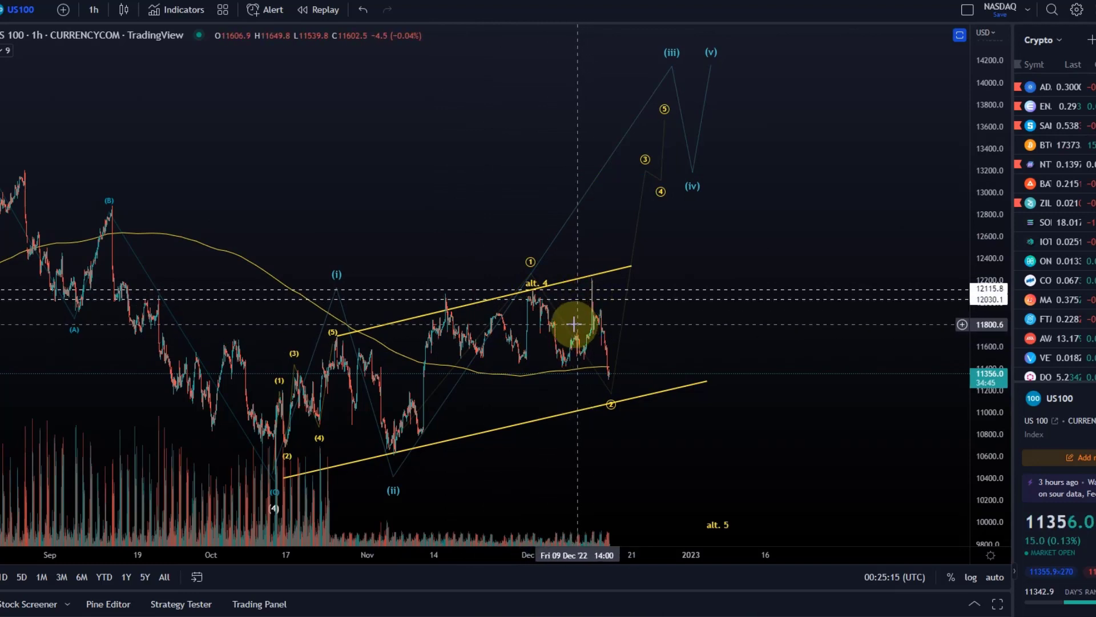
Step: Raise the projected blue wave (v) end to about 14481 and move wave (iv) to about 13443 on 9 January 2023
{"action": "left_click", "coordinate": [538, 288]}
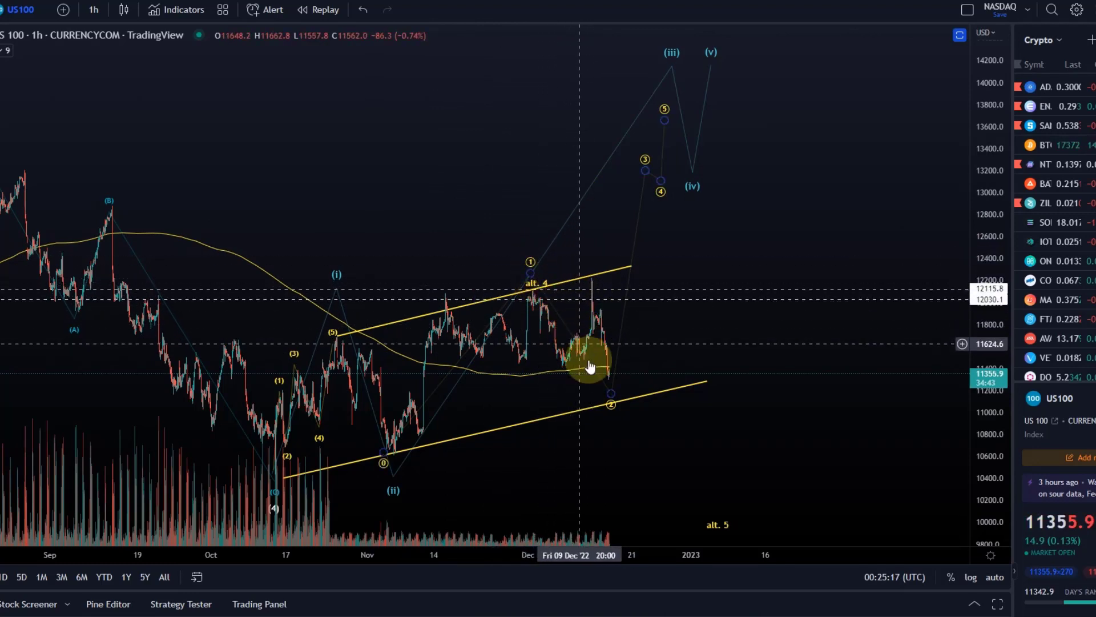
{"action": "left_click", "coordinate": [510, 380]}
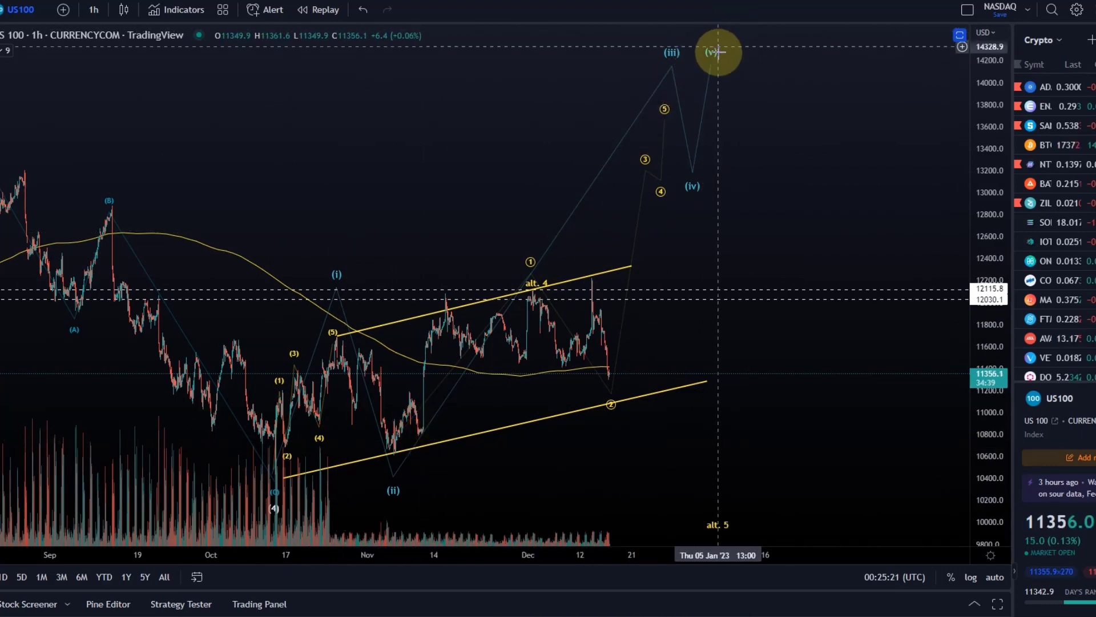
{"action": "left_click_drag", "start_coordinate": [727, 79], "coordinate": [687, 67]}
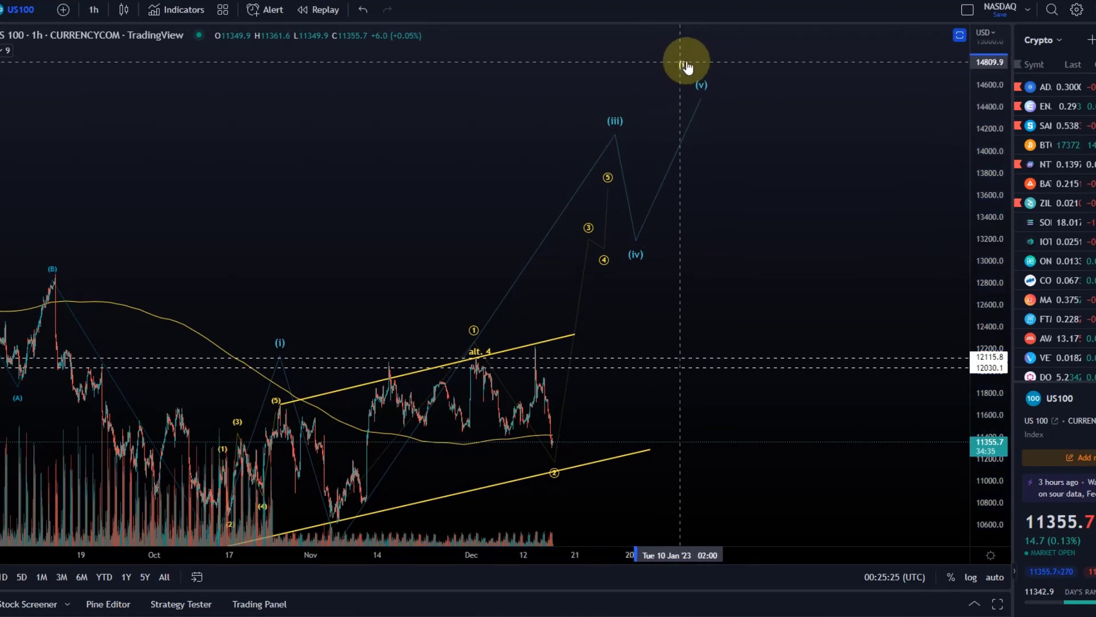
{"action": "left_click_drag", "start_coordinate": [636, 238], "coordinate": [672, 212]}
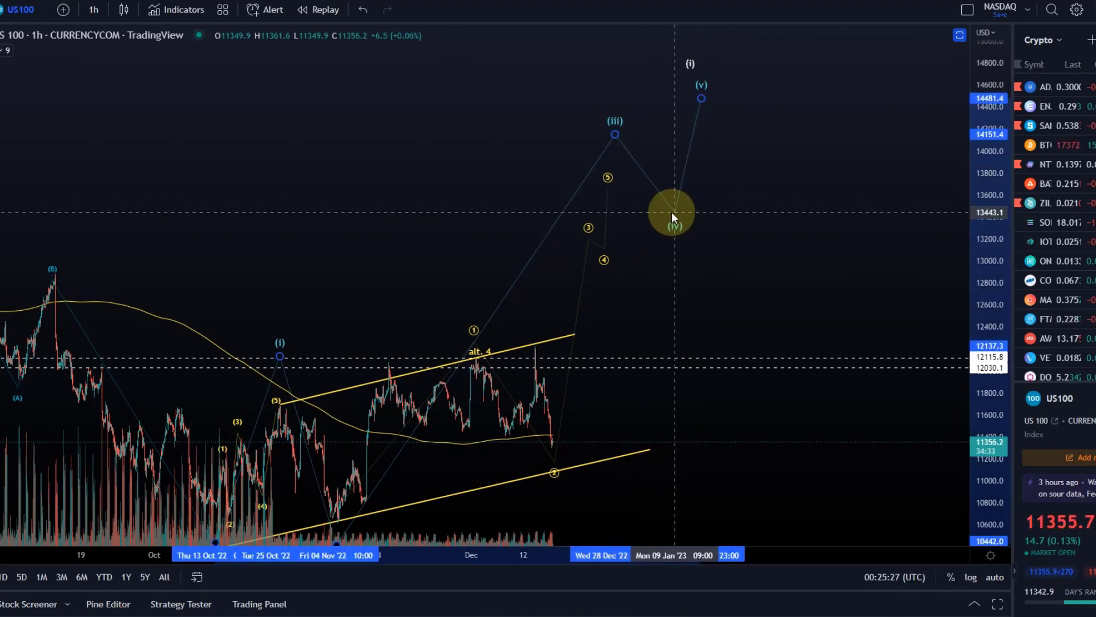
{"action": "left_click_drag", "start_coordinate": [693, 292], "coordinate": [814, 192]}
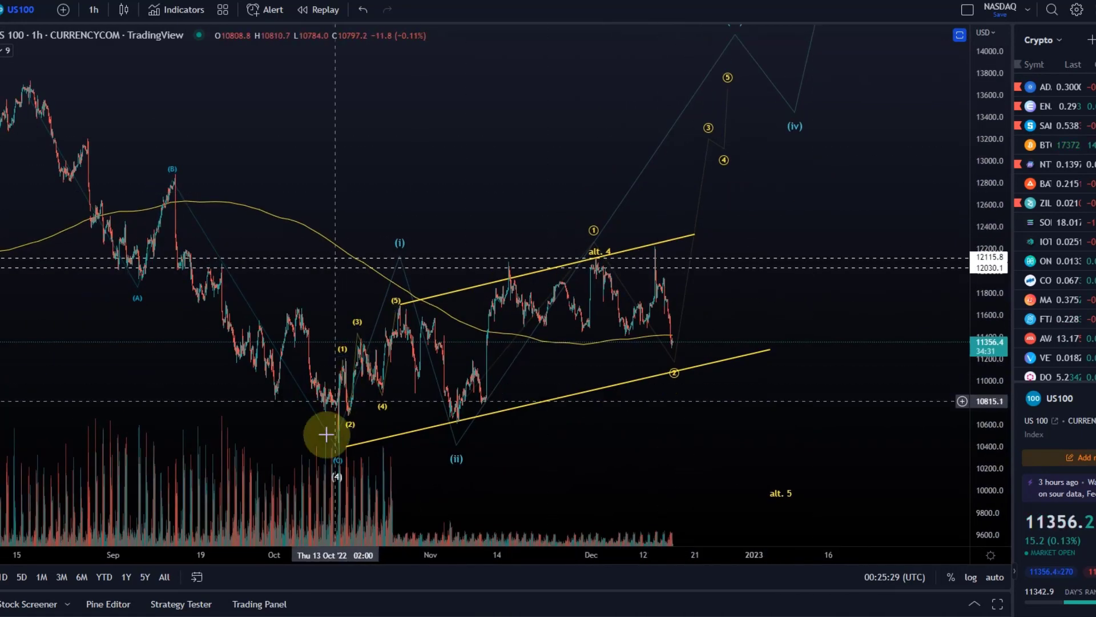
{"action": "left_click_drag", "start_coordinate": [326, 433], "coordinate": [474, 380]}
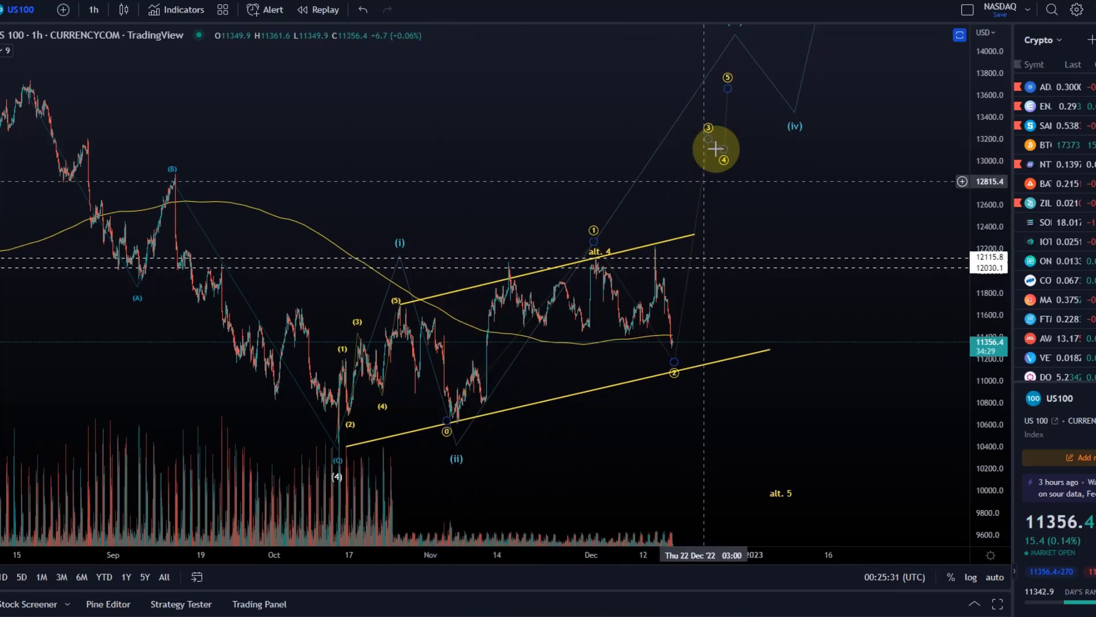
{"action": "left_click", "coordinate": [758, 69]}
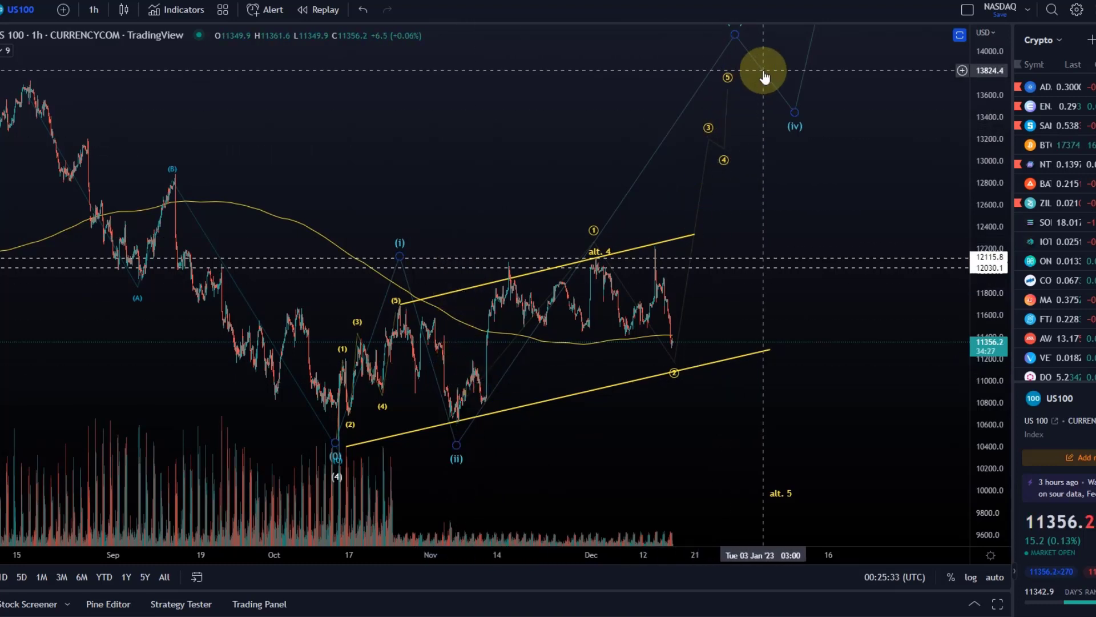
{"action": "left_click_drag", "start_coordinate": [834, 160], "coordinate": [805, 183]}
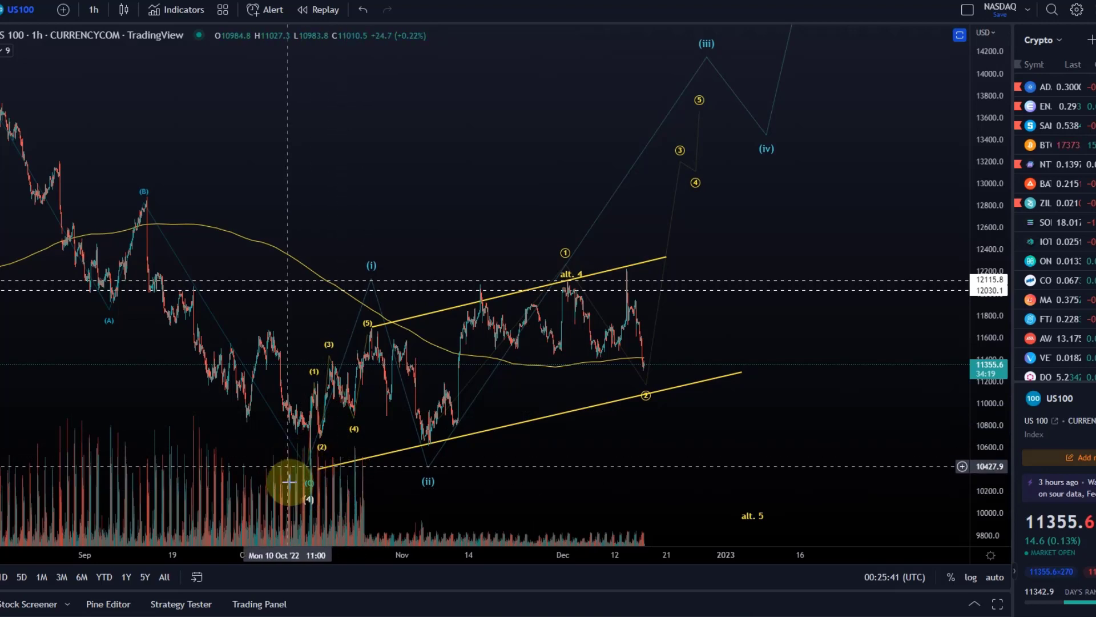
{"action": "left_click", "coordinate": [307, 494]}
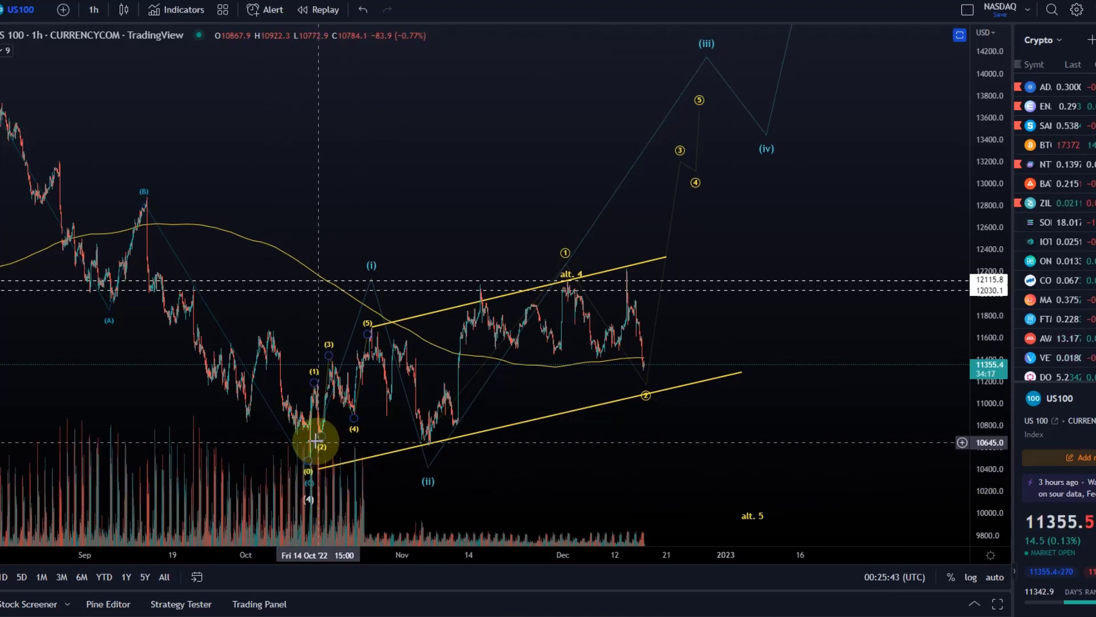
{"action": "left_click", "coordinate": [314, 472]}
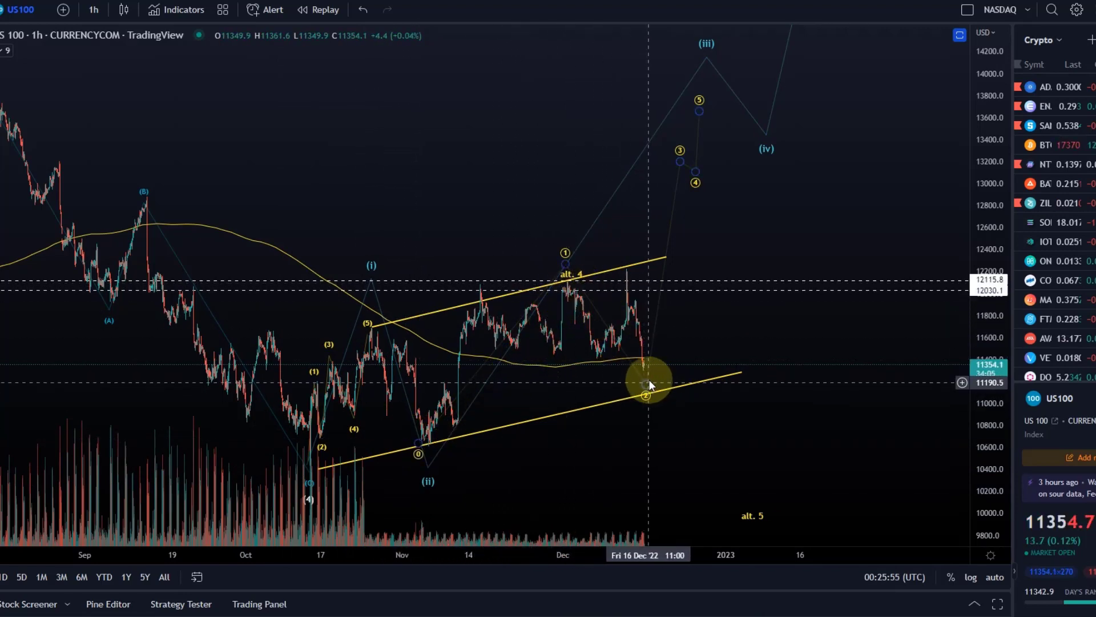
Step: Shift the whole yellow circled wave projection slightly up and forward in time, placing its wave 2 at about 11218
{"action": "mouse_move", "coordinate": [700, 168]}
{"action": "left_mouse_down"}
{"action": "mouse_move", "coordinate": [685, 158]}
{"action": "mouse_move", "coordinate": [709, 164]}
{"action": "left_mouse_up"}
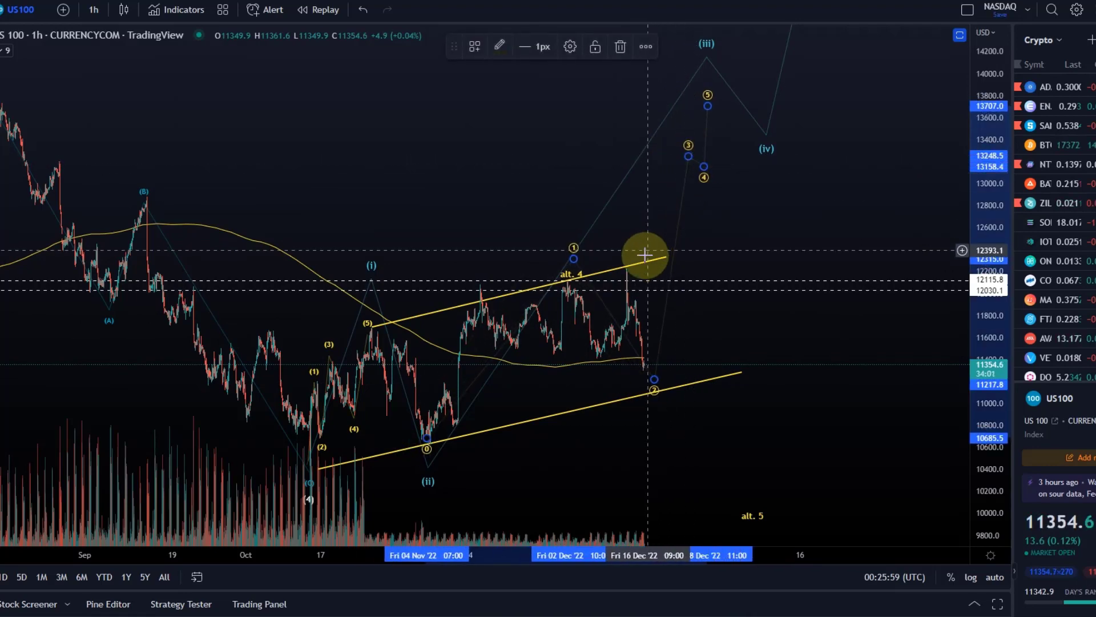
{"action": "left_click_drag", "start_coordinate": [738, 393], "coordinate": [770, 325]}
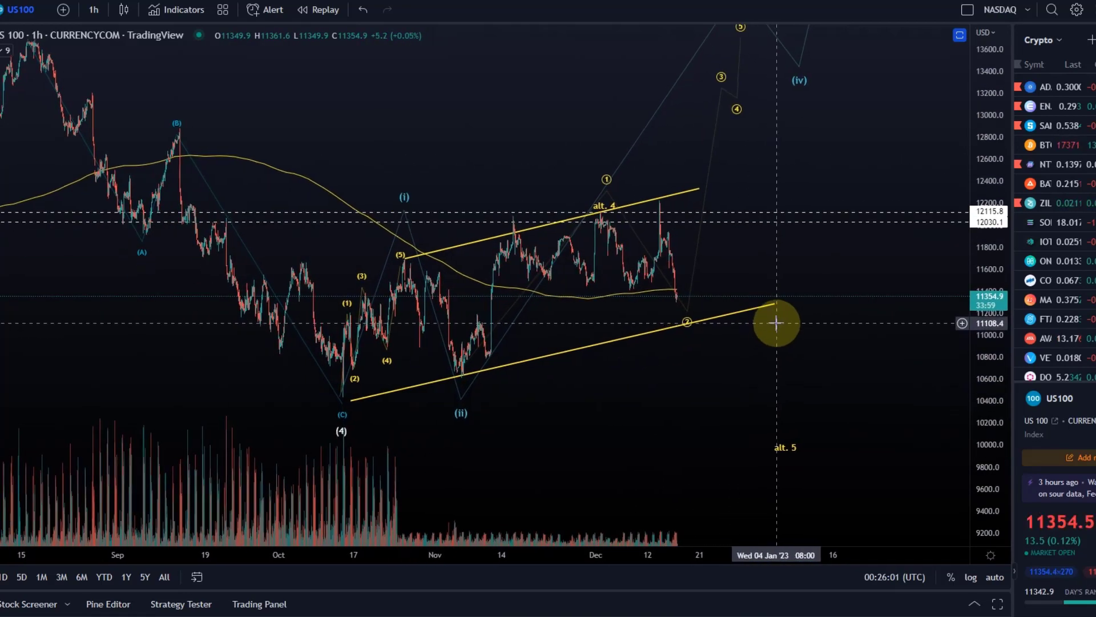
{"action": "left_click_drag", "start_coordinate": [697, 384], "coordinate": [644, 384]}
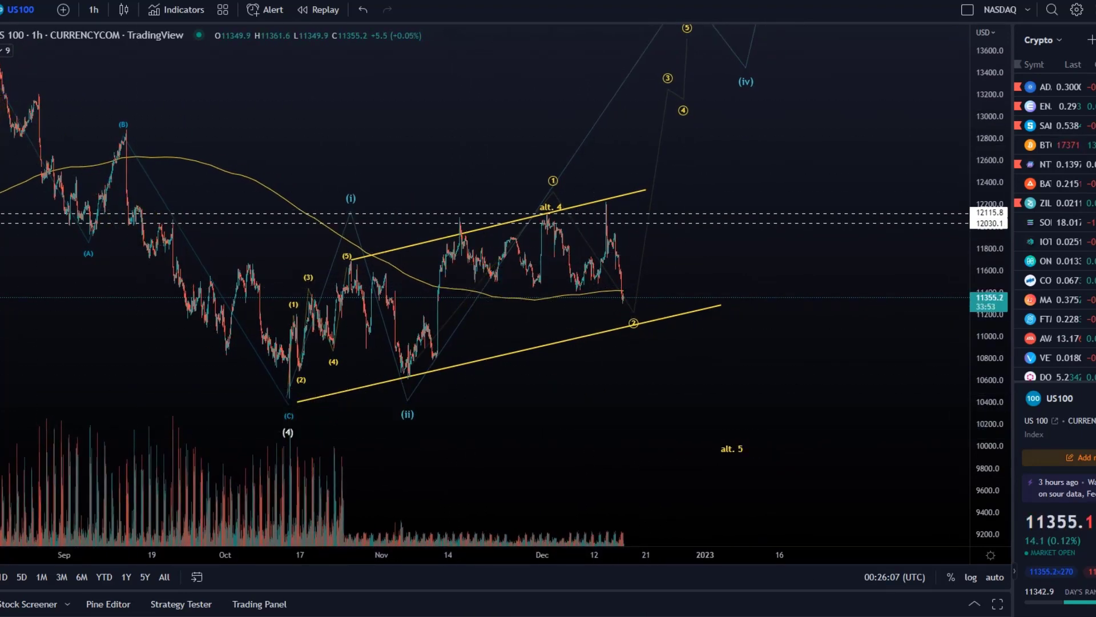
Step: Trace the price path from the (4) low to wave (i), down to (ii) and up to alt. 4 with the Brush, and delete the strokes
{"action": "left_click", "coordinate": [479, 228]}
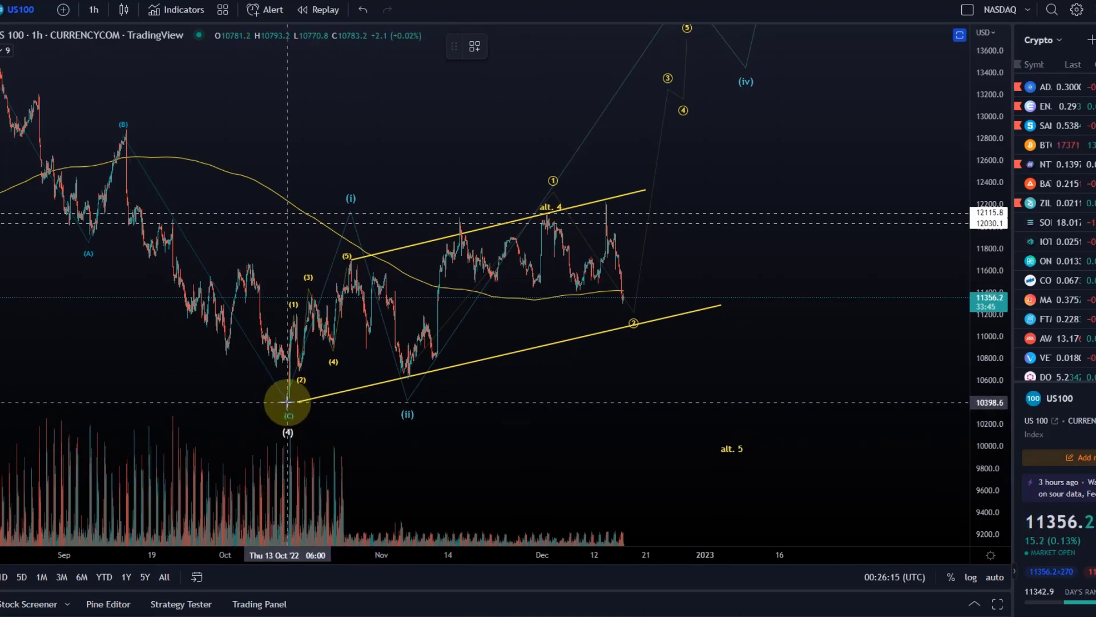
{"action": "left_click_drag", "start_coordinate": [287, 402], "coordinate": [341, 277]}
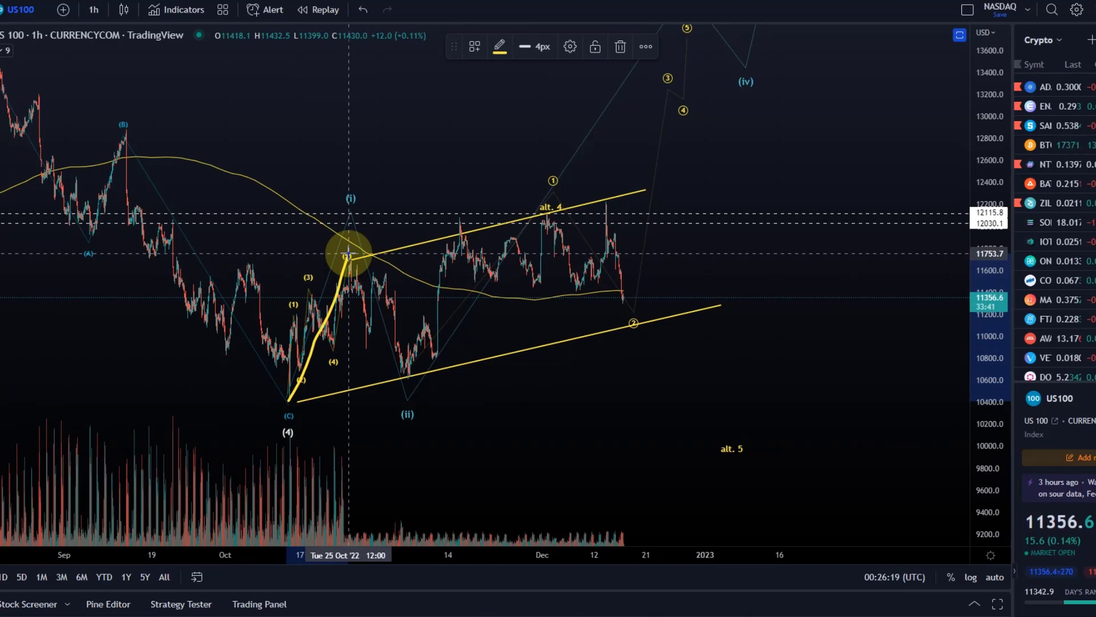
{"action": "left_click_drag", "start_coordinate": [359, 266], "coordinate": [405, 394]}
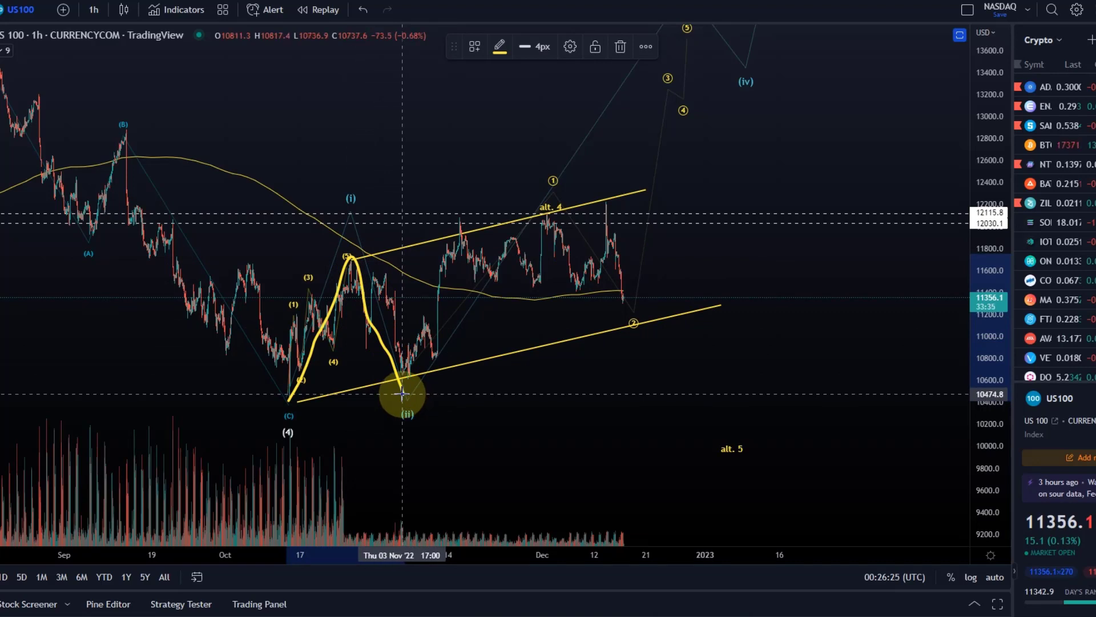
{"action": "mouse_move", "coordinate": [403, 394]}
{"action": "left_mouse_down"}
{"action": "mouse_move", "coordinate": [517, 297]}
{"action": "mouse_move", "coordinate": [563, 217]}
{"action": "left_mouse_up"}
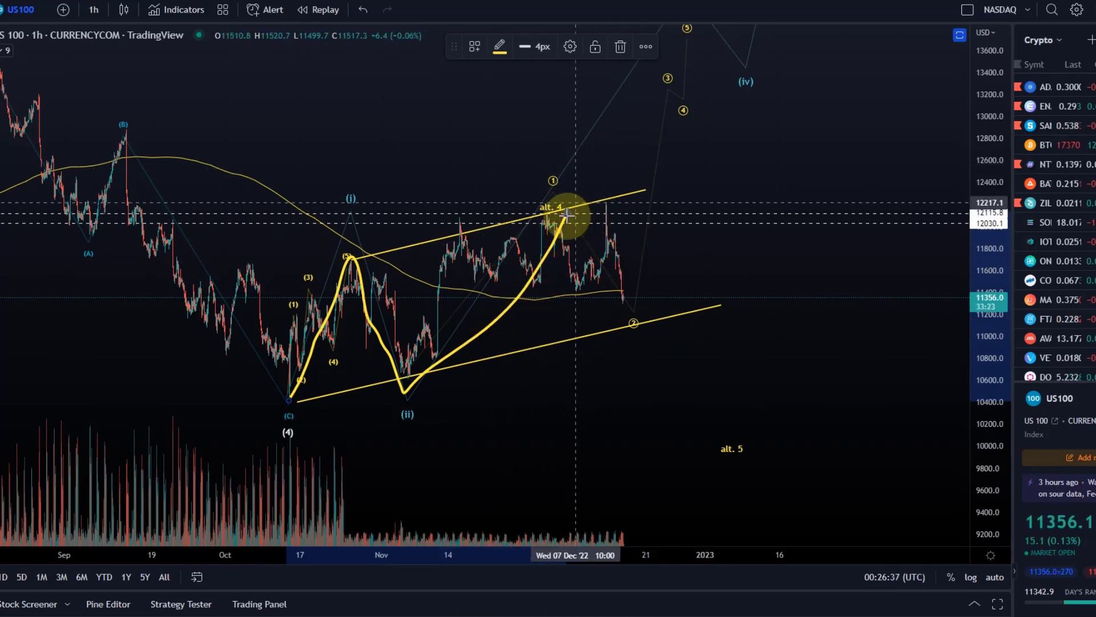
{"action": "key", "text": "Delete"}
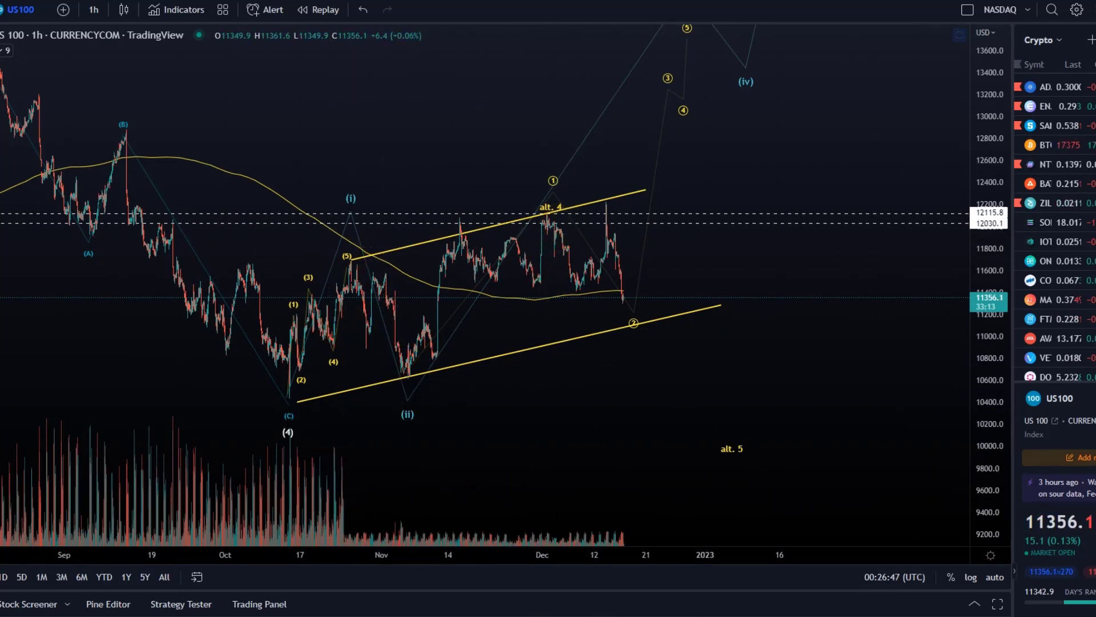
Step: Project a Trend-Based Fib Extension from about 10457 to 11707 with its third point at about 10610, and delete it after checking the levels
{"action": "left_click", "coordinate": [11, 85]}
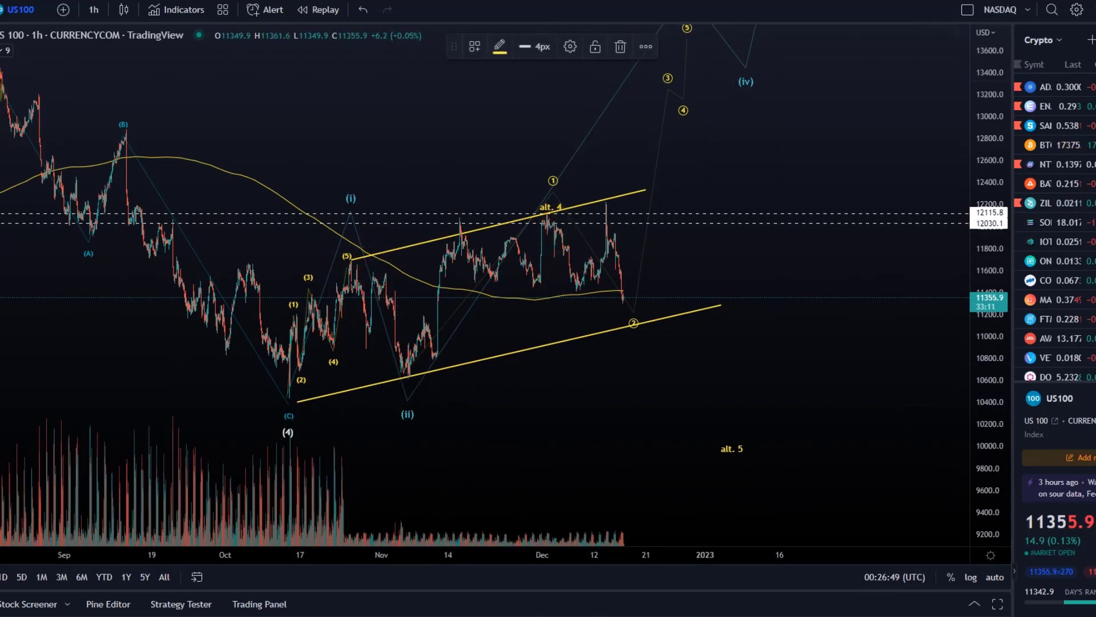
{"action": "left_click", "coordinate": [1, 87]}
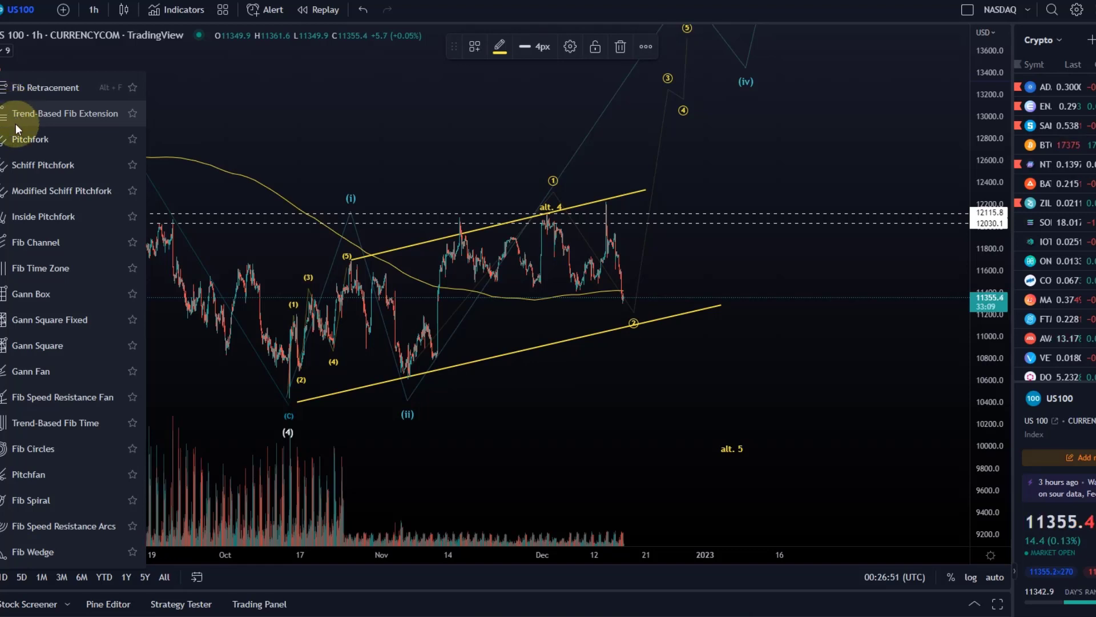
{"action": "left_click", "coordinate": [28, 117]}
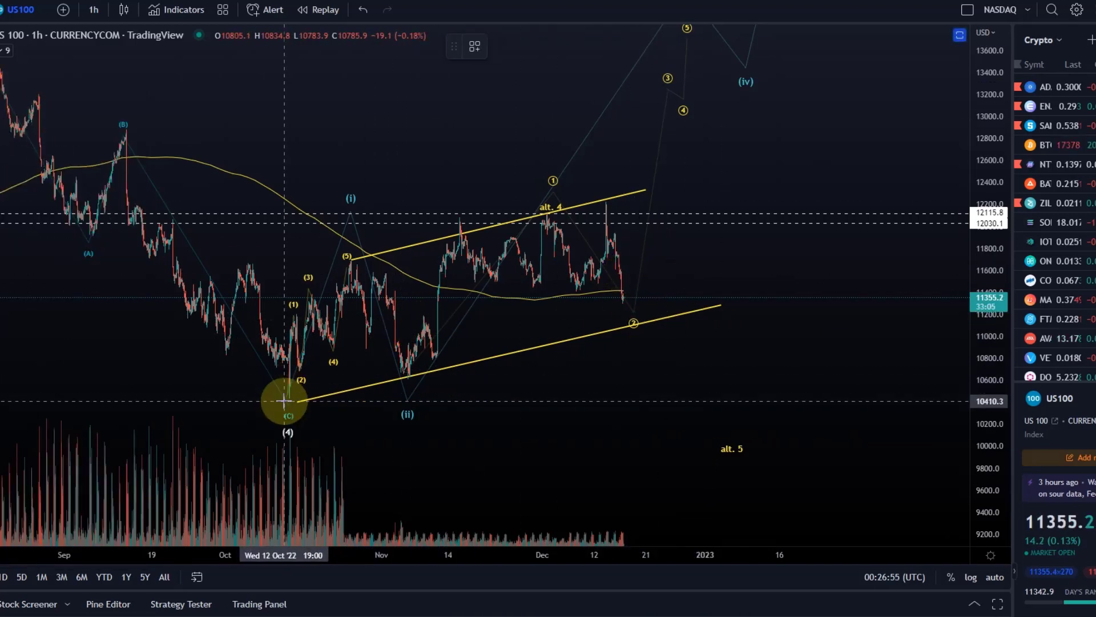
{"action": "left_click", "coordinate": [276, 373]}
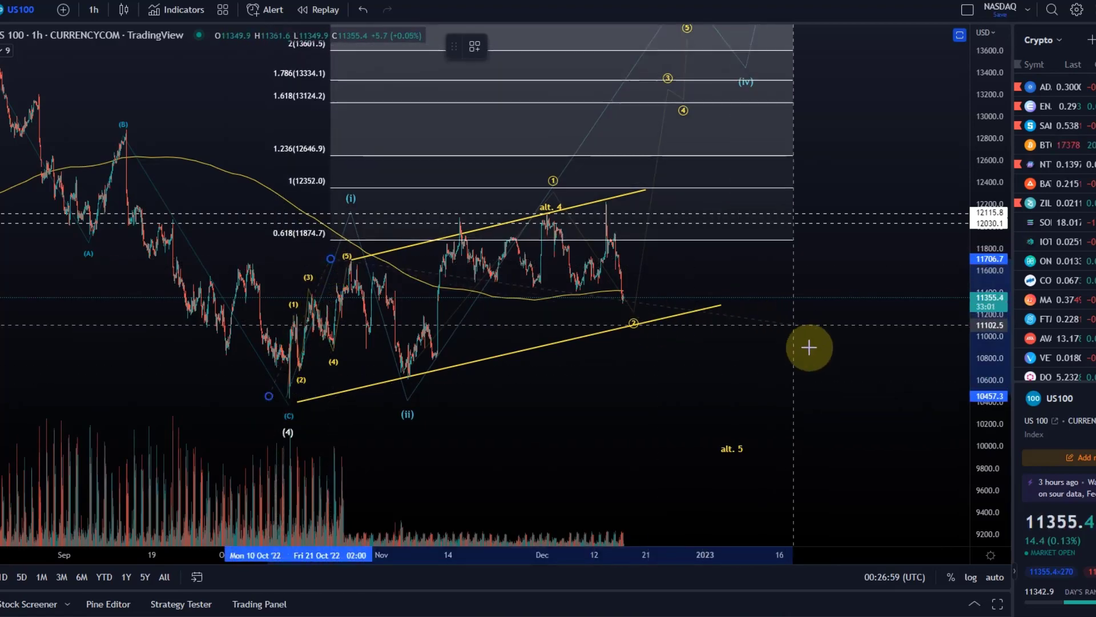
{"action": "left_click", "coordinate": [819, 379]}
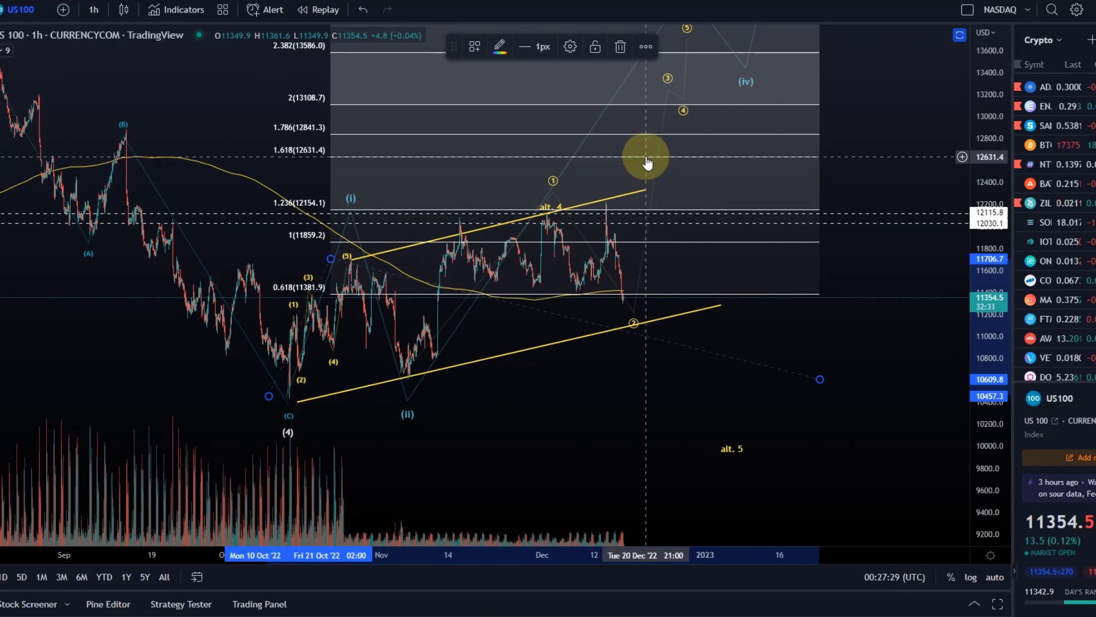
{"action": "key", "text": "Delete"}
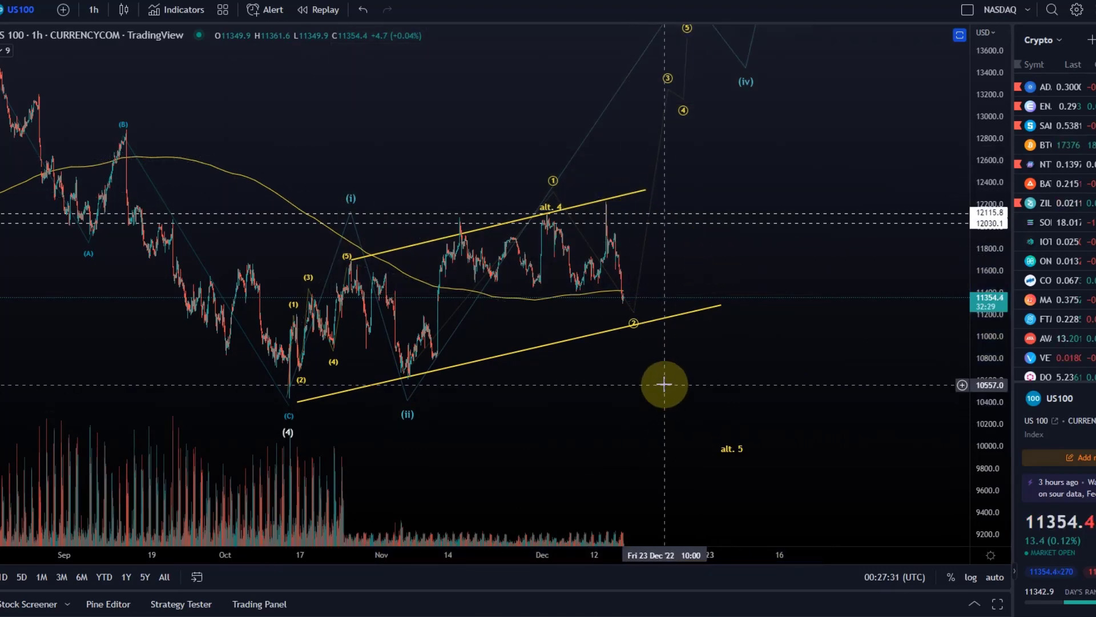
Step: Draw a circled 0–5 Elliott impulse from the November low to the December high at about 10656, 11139, 10817, 12063, 11432 and 12071
{"action": "scroll", "coordinate": [492, 382], "scroll_direction": "up", "scroll_amount": 3}
{"action": "left_click_drag", "start_coordinate": [492, 382], "coordinate": [583, 467]}
{"action": "left_click_drag", "start_coordinate": [659, 476], "coordinate": [699, 411]}
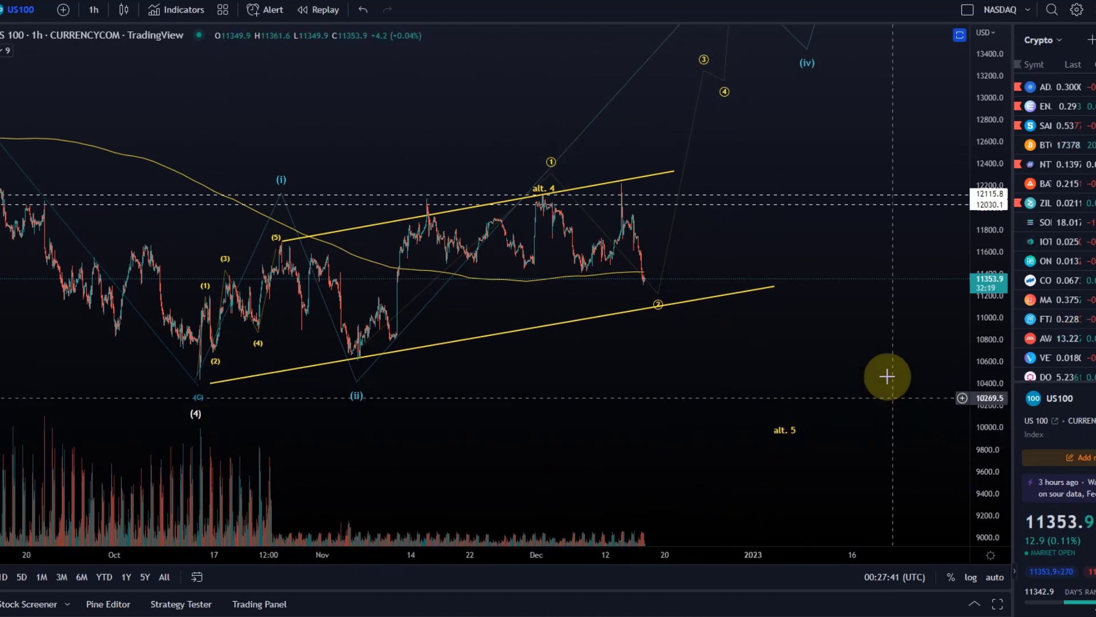
{"action": "left_click_drag", "start_coordinate": [704, 402], "coordinate": [740, 459]}
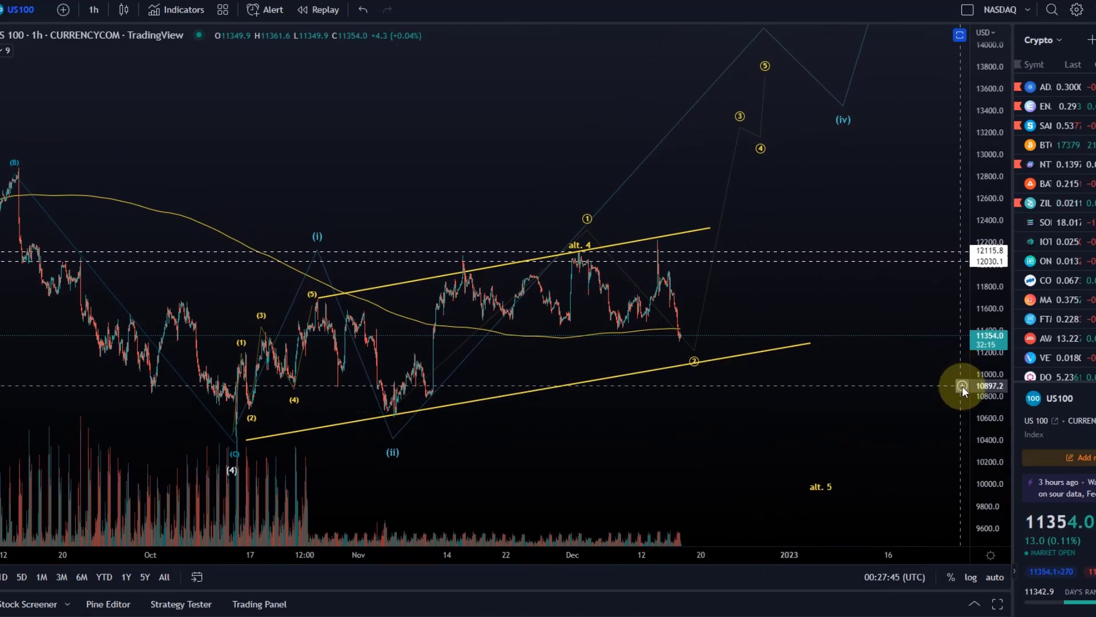
{"action": "left_click_drag", "start_coordinate": [962, 389], "coordinate": [984, 282]}
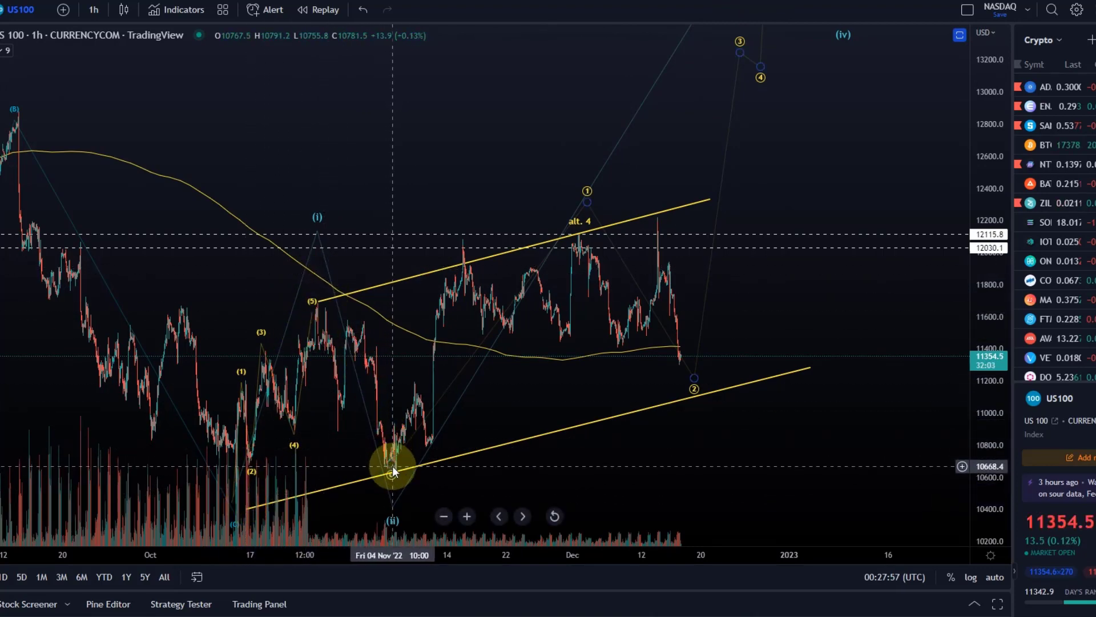
{"action": "left_click_drag", "start_coordinate": [788, 45], "coordinate": [727, 259]}
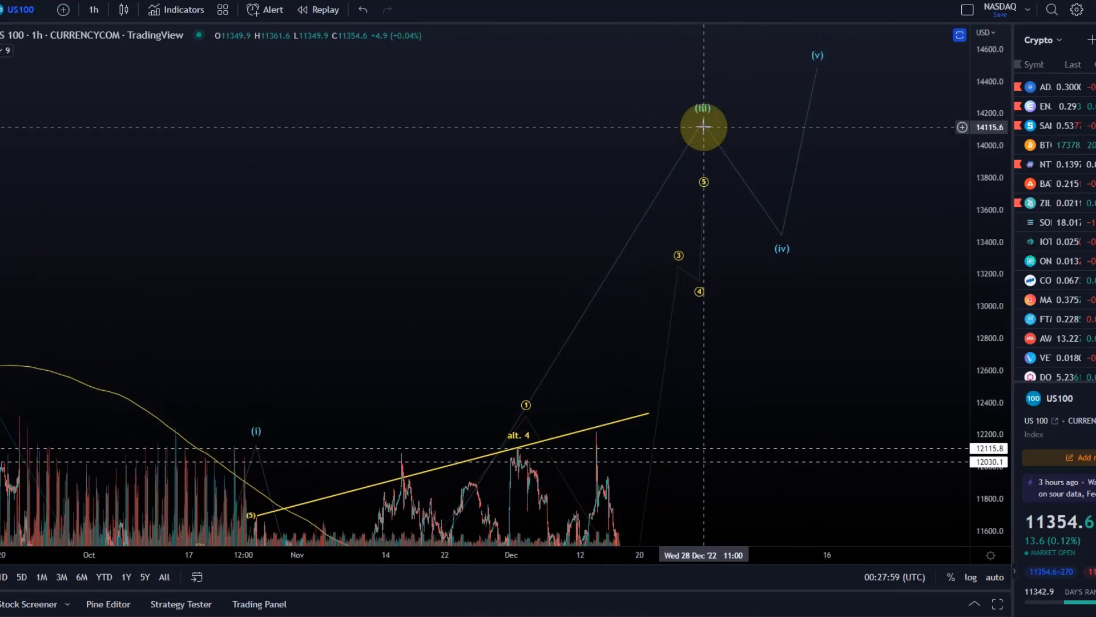
{"action": "left_click_drag", "start_coordinate": [529, 289], "coordinate": [509, 70]}
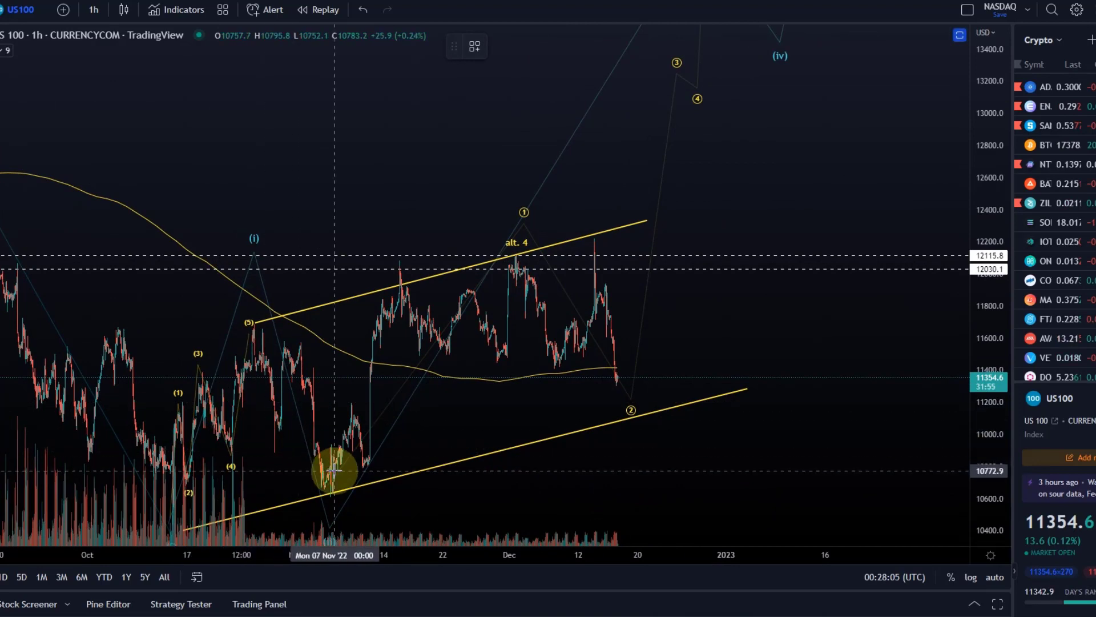
{"action": "left_click", "coordinate": [323, 489]}
{"action": "left_click", "coordinate": [345, 411]}
{"action": "left_click", "coordinate": [371, 463]}
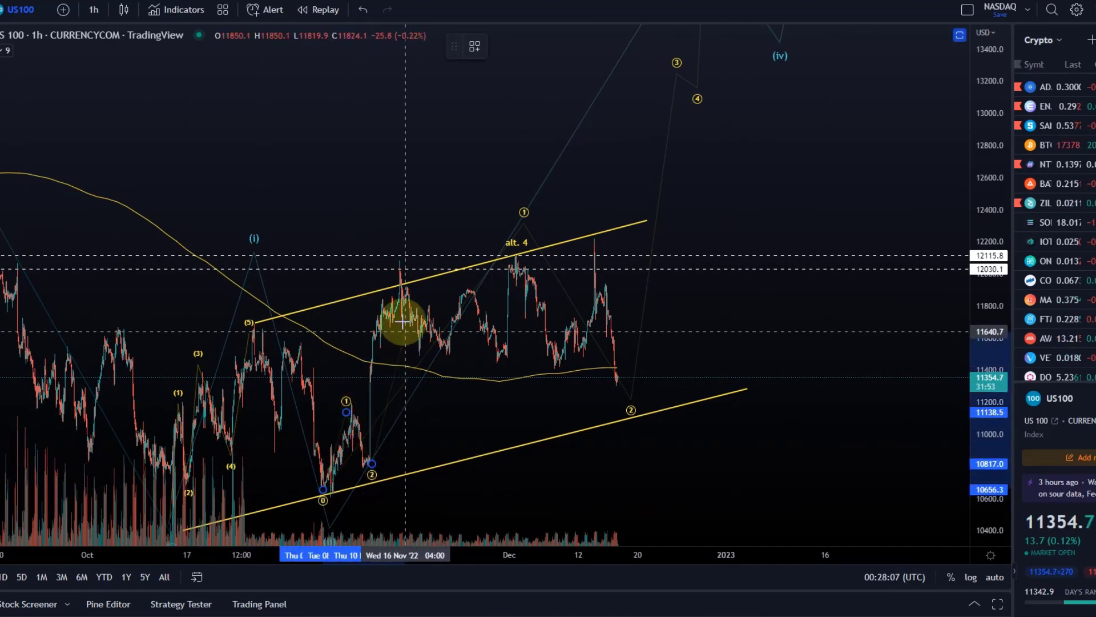
{"action": "left_click", "coordinate": [401, 264]}
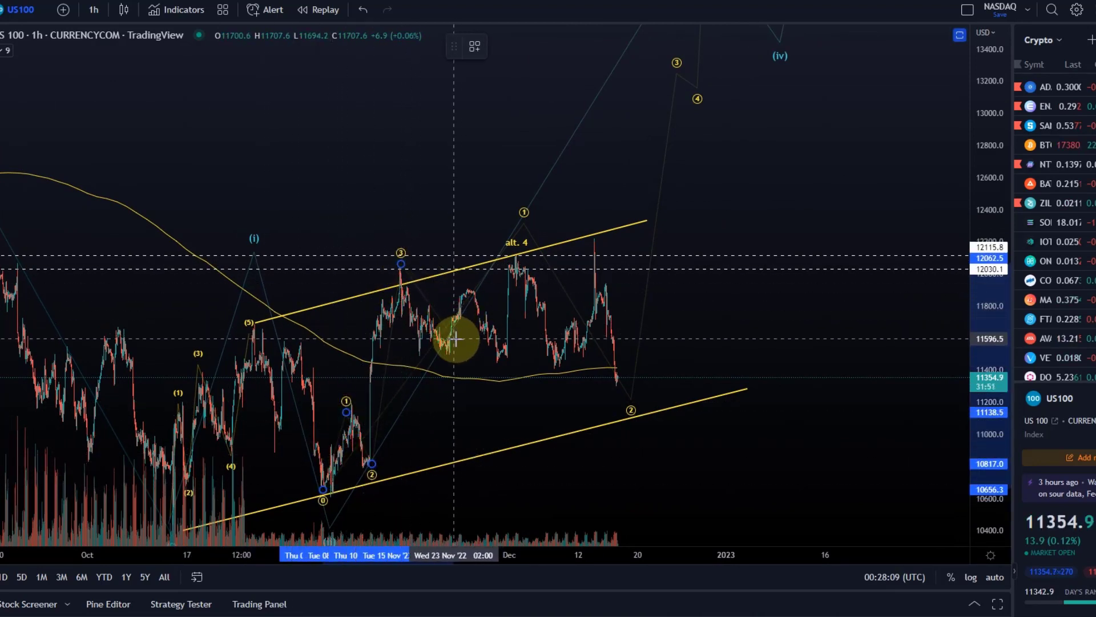
{"action": "left_click", "coordinate": [498, 354]}
{"action": "left_click", "coordinate": [521, 261]}
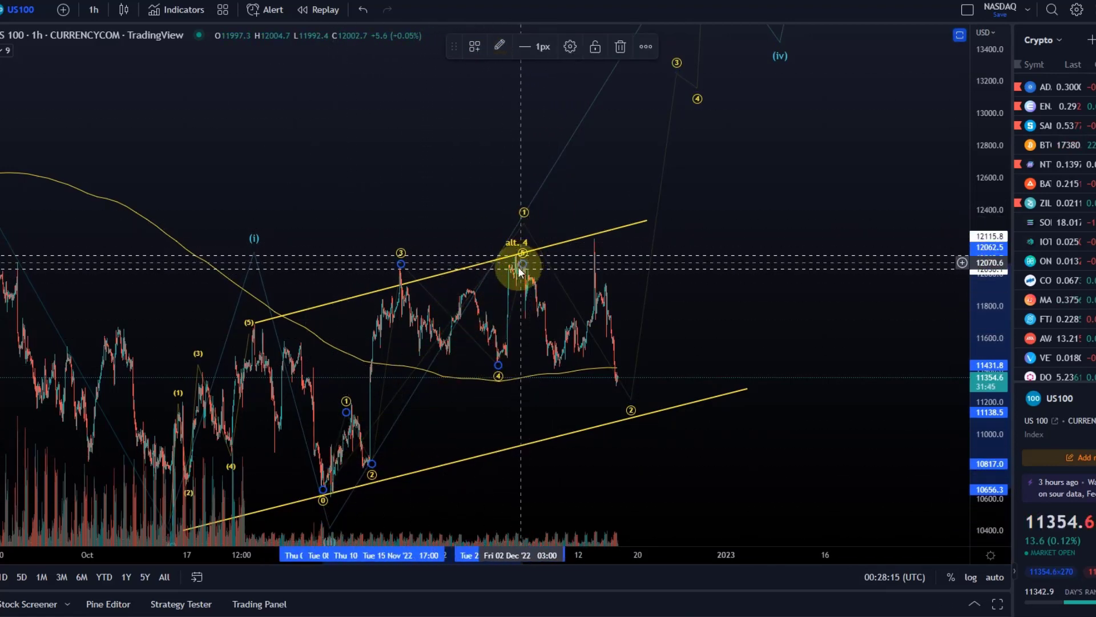
Step: Delete the circled 0–5 impulse and reposition the yellow projection's wave 1 at about 12280 and wave 2 at about 11102
{"action": "key", "text": "Delete"}
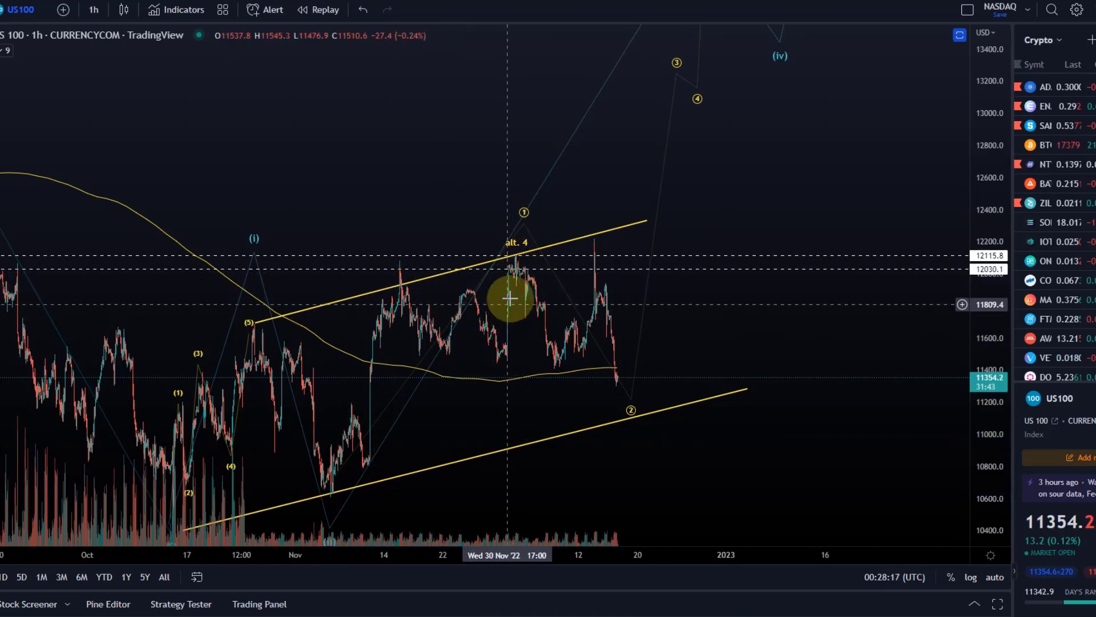
{"action": "left_click", "coordinate": [517, 220]}
{"action": "mouse_move", "coordinate": [515, 221]}
{"action": "left_mouse_down"}
{"action": "mouse_move", "coordinate": [511, 245]}
{"action": "mouse_move", "coordinate": [510, 231]}
{"action": "left_mouse_up"}
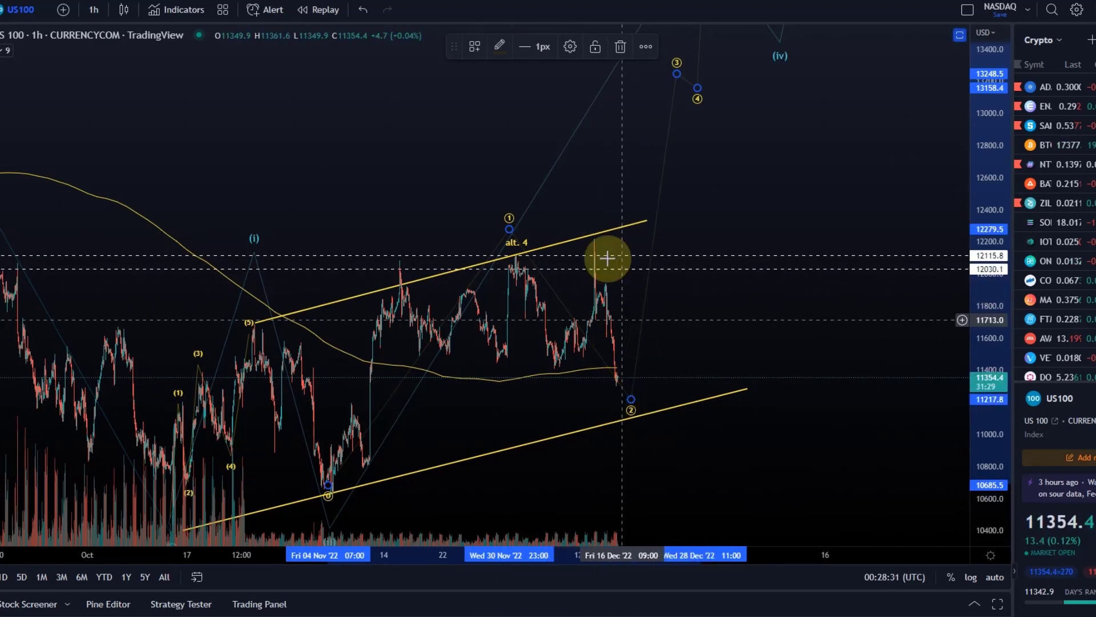
{"action": "left_click", "coordinate": [625, 417]}
{"action": "scroll", "coordinate": [617, 392], "scroll_direction": "down", "scroll_amount": 2}
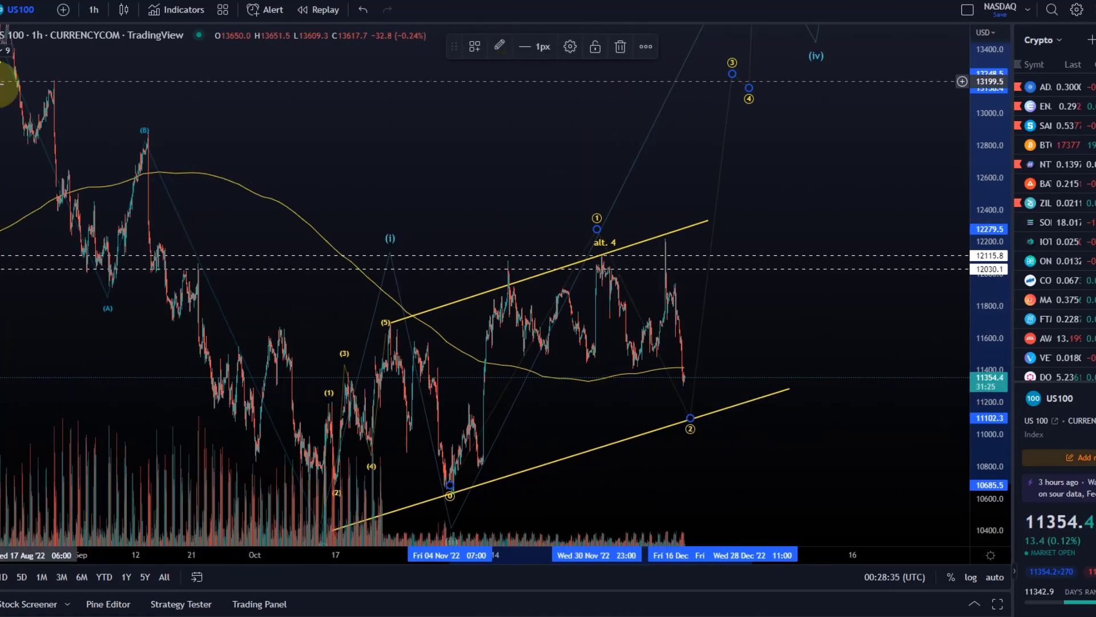
Step: Draw a Fib Retracement from the November low at about 10618 to the early December high at about 12115, extending it into January
{"action": "left_click", "coordinate": [2, 90]}
{"action": "left_click", "coordinate": [25, 93]}
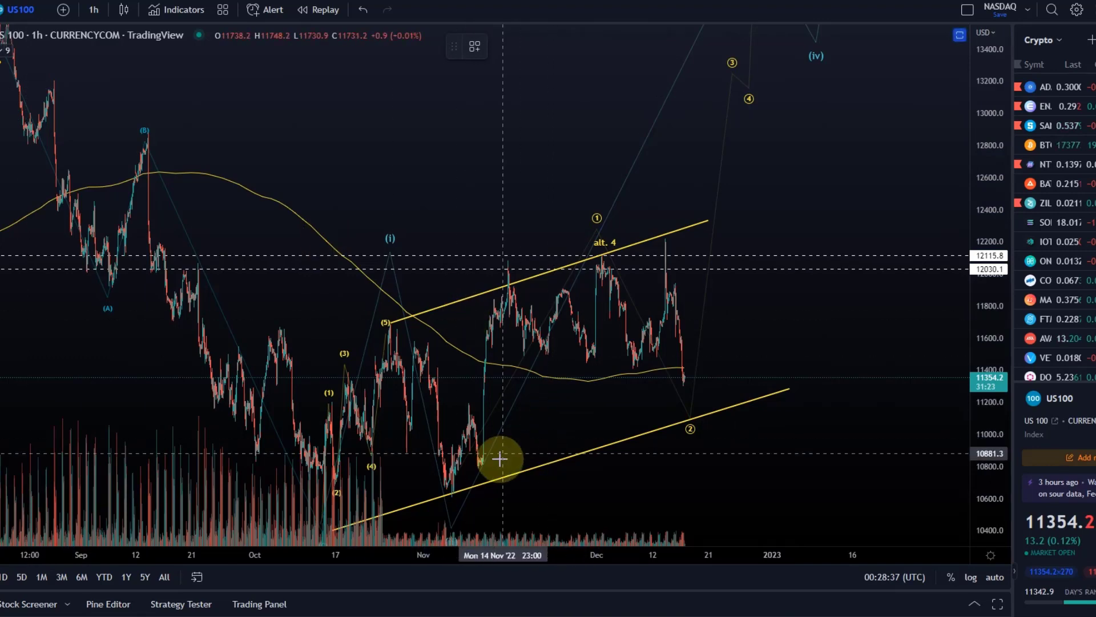
{"action": "left_click_drag", "start_coordinate": [970, 325], "coordinate": [1022, 433]}
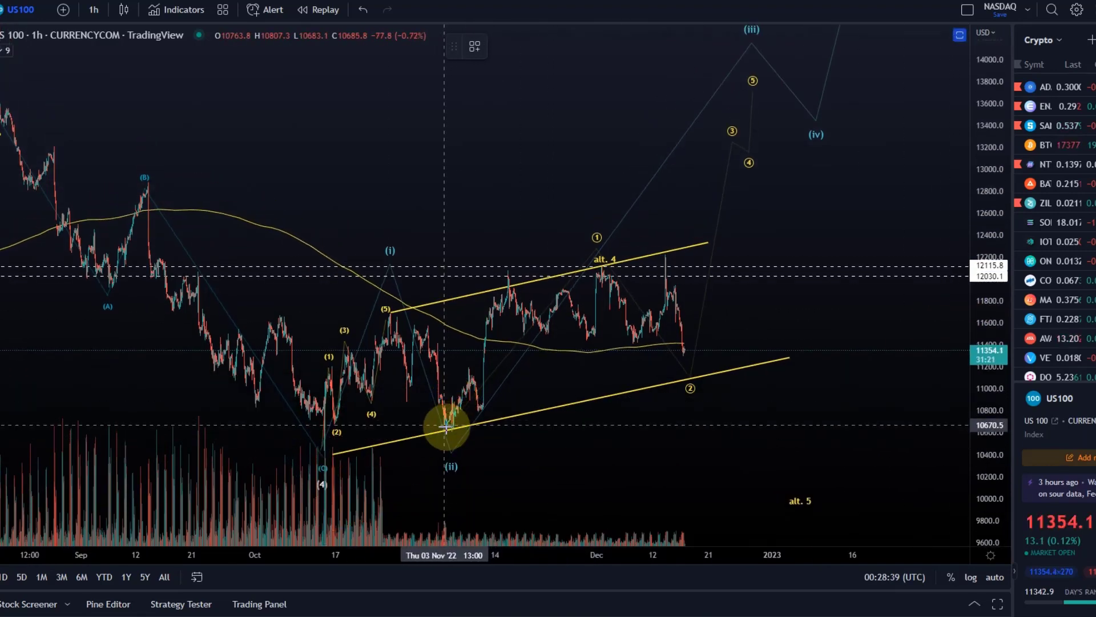
{"action": "left_click_drag", "start_coordinate": [452, 430], "coordinate": [816, 266]}
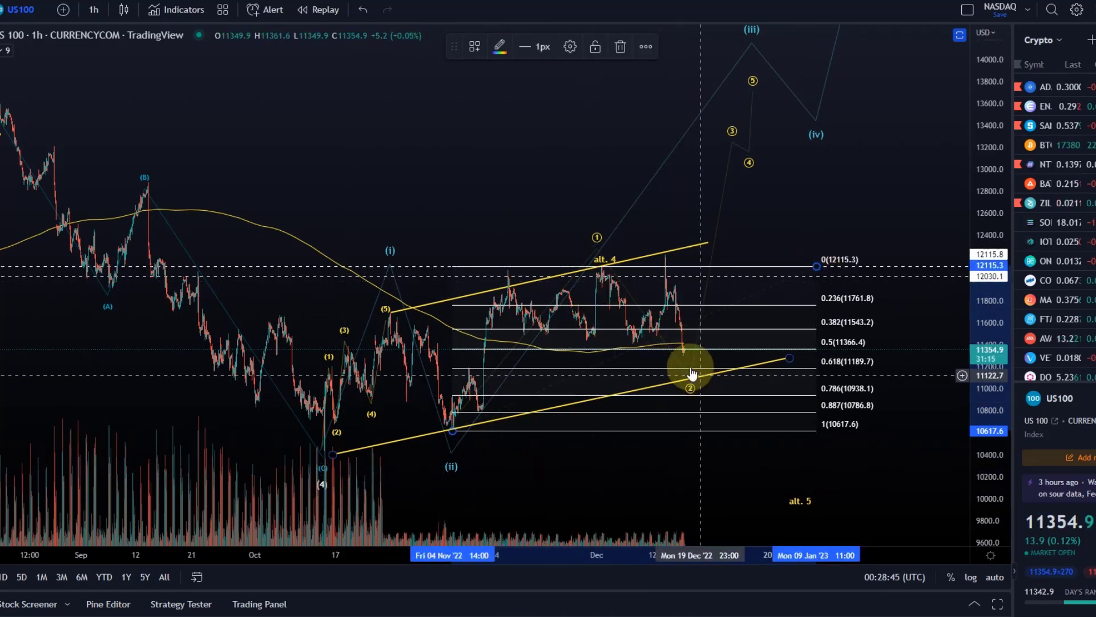
Step: Draw a yellow rectangle around circled wave 2, spanning roughly the 0.5 to 0.786 retracement levels from 13 to 26 December
{"action": "left_click", "coordinate": [2, 115]}
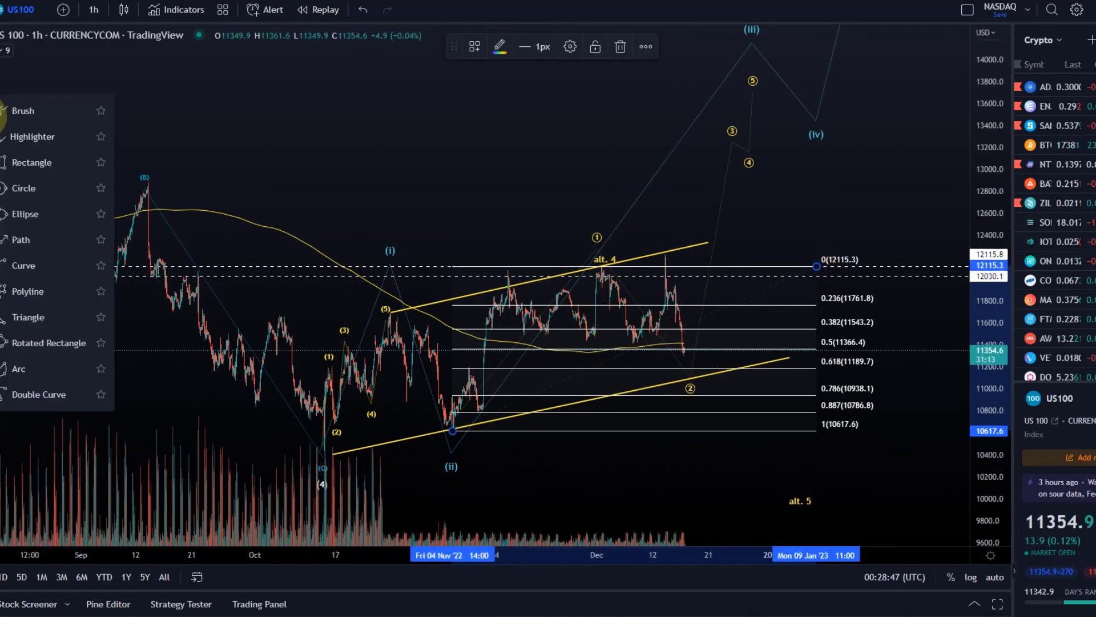
{"action": "left_click", "coordinate": [12, 163]}
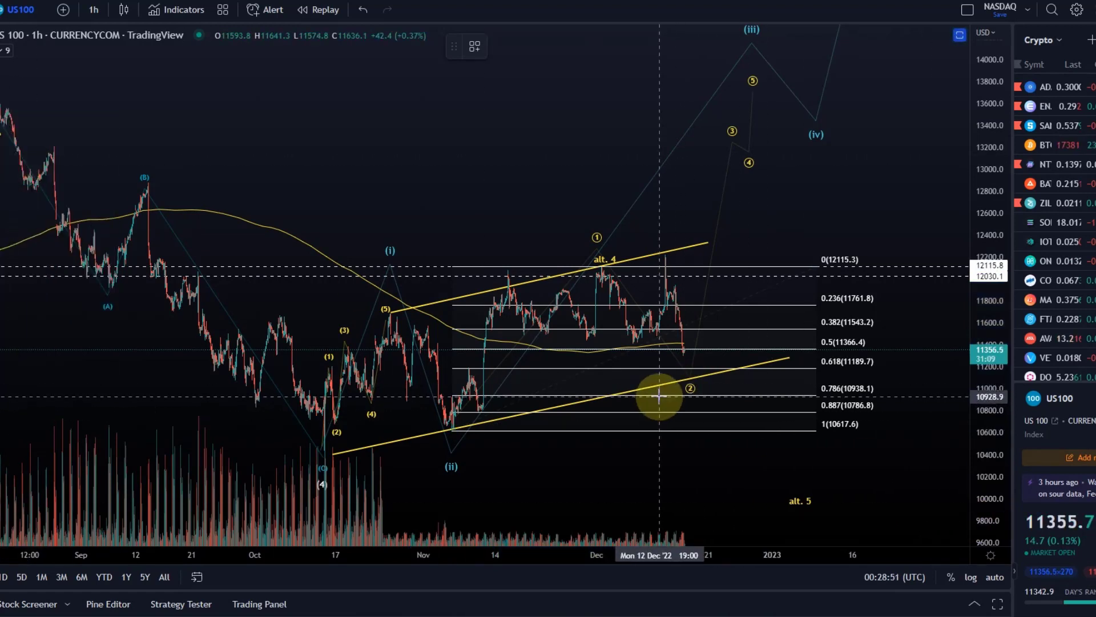
{"action": "mouse_move", "coordinate": [679, 390]}
{"action": "left_mouse_down"}
{"action": "mouse_move", "coordinate": [734, 362]}
{"action": "mouse_move", "coordinate": [735, 346]}
{"action": "left_mouse_up"}
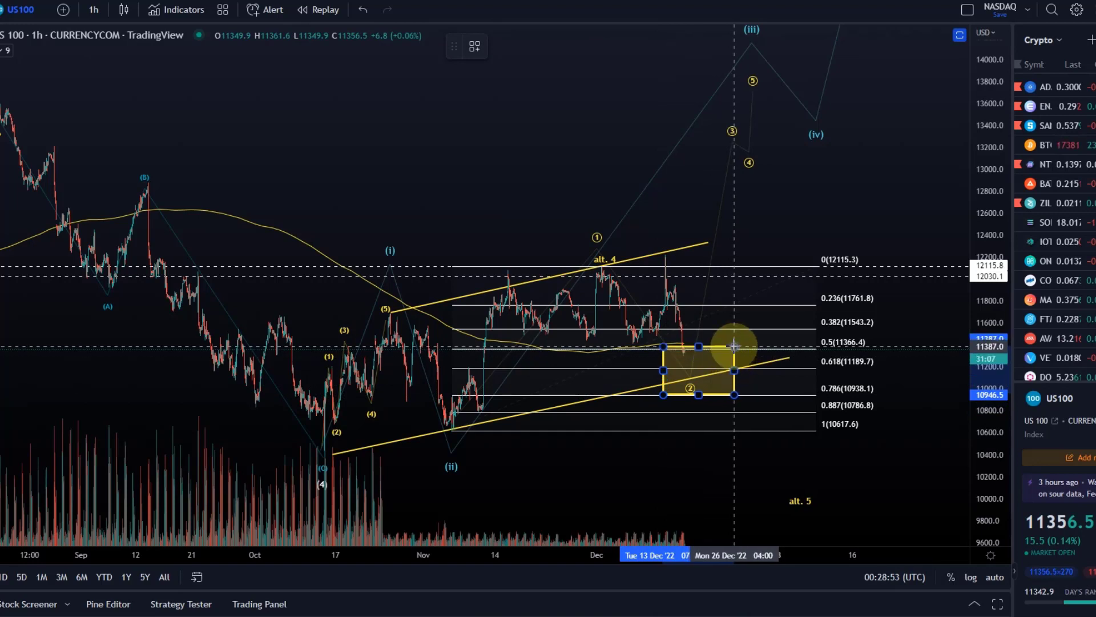
{"action": "left_click", "coordinate": [610, 487]}
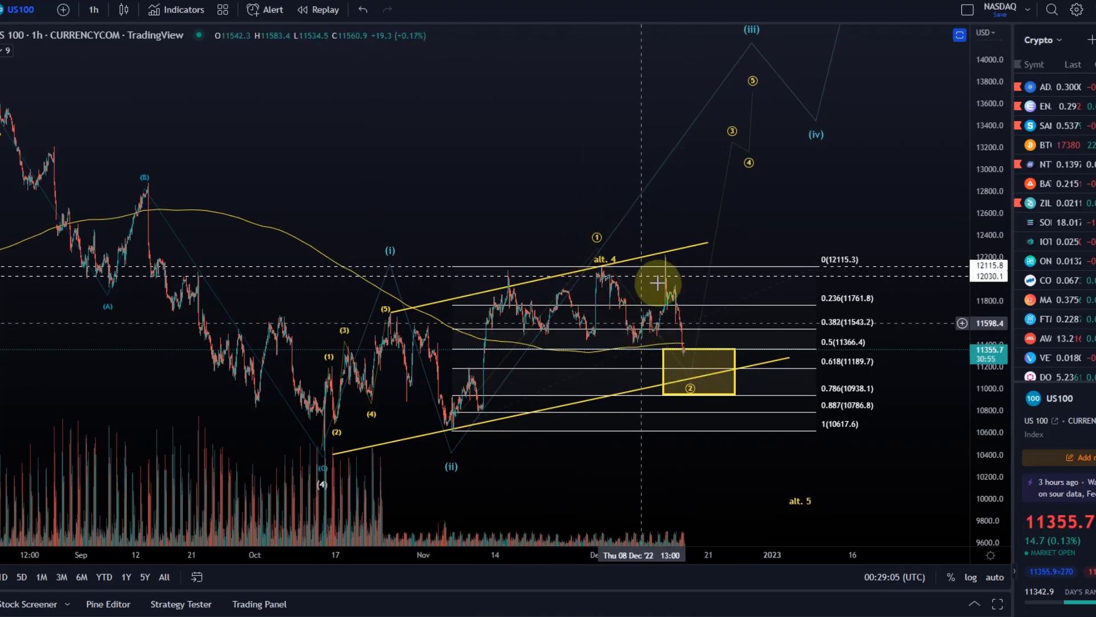
{"action": "left_click", "coordinate": [697, 394]}
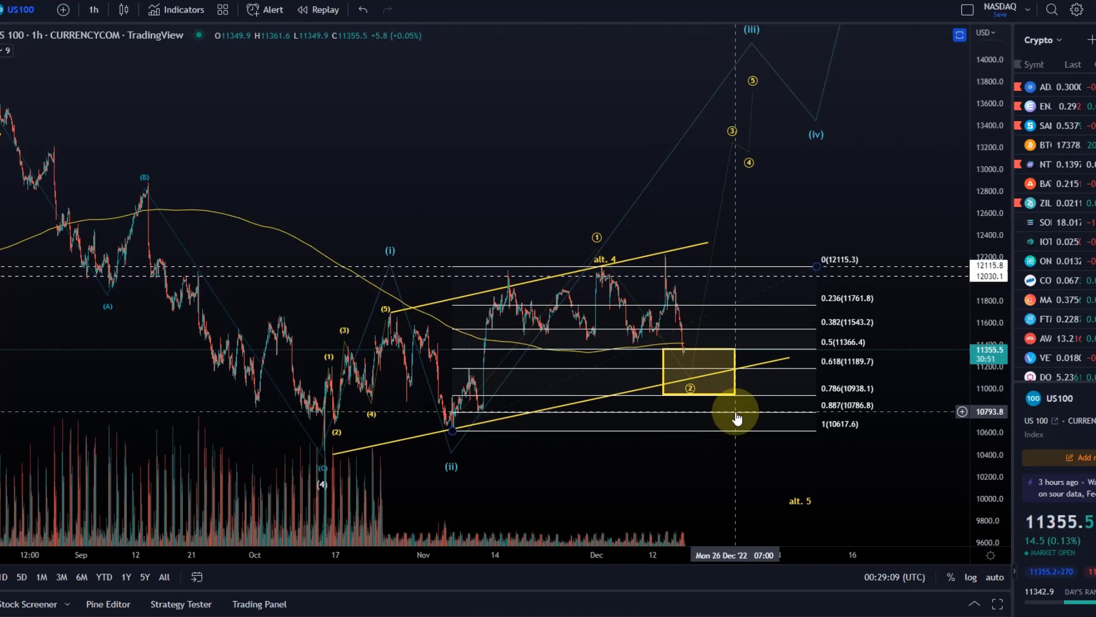
{"action": "left_click", "coordinate": [717, 349]}
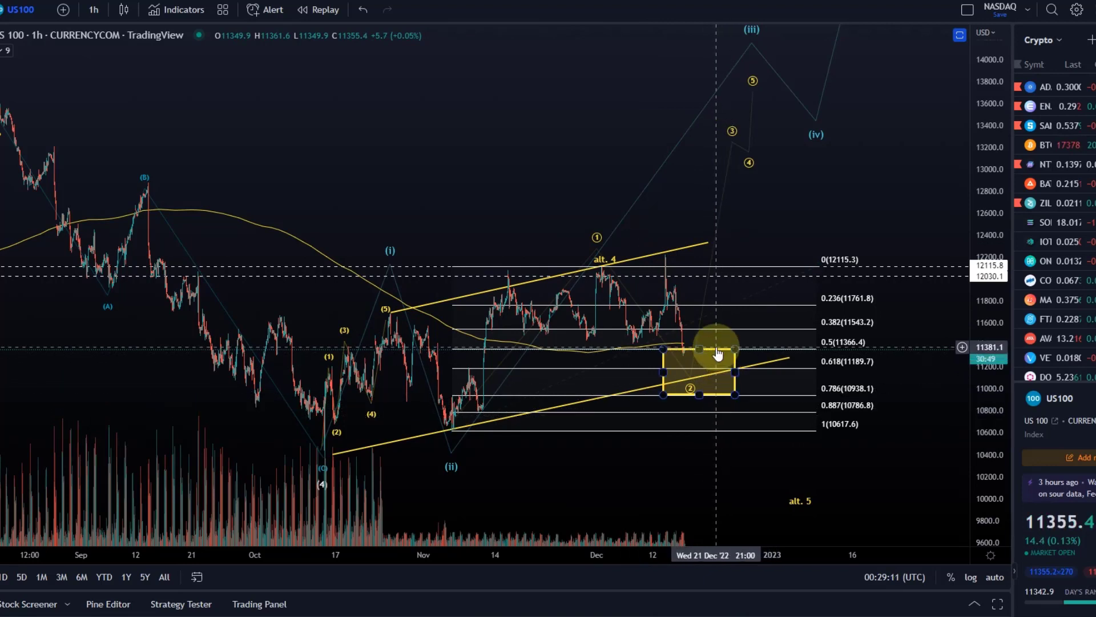
{"action": "left_click", "coordinate": [864, 391]}
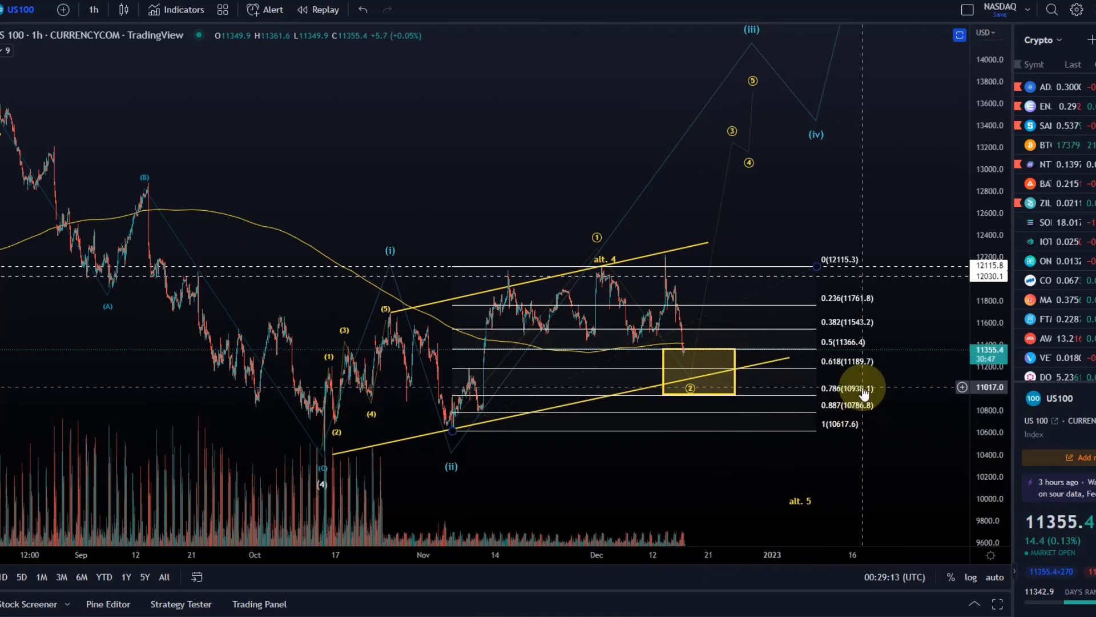
{"action": "left_click", "coordinate": [851, 352]}
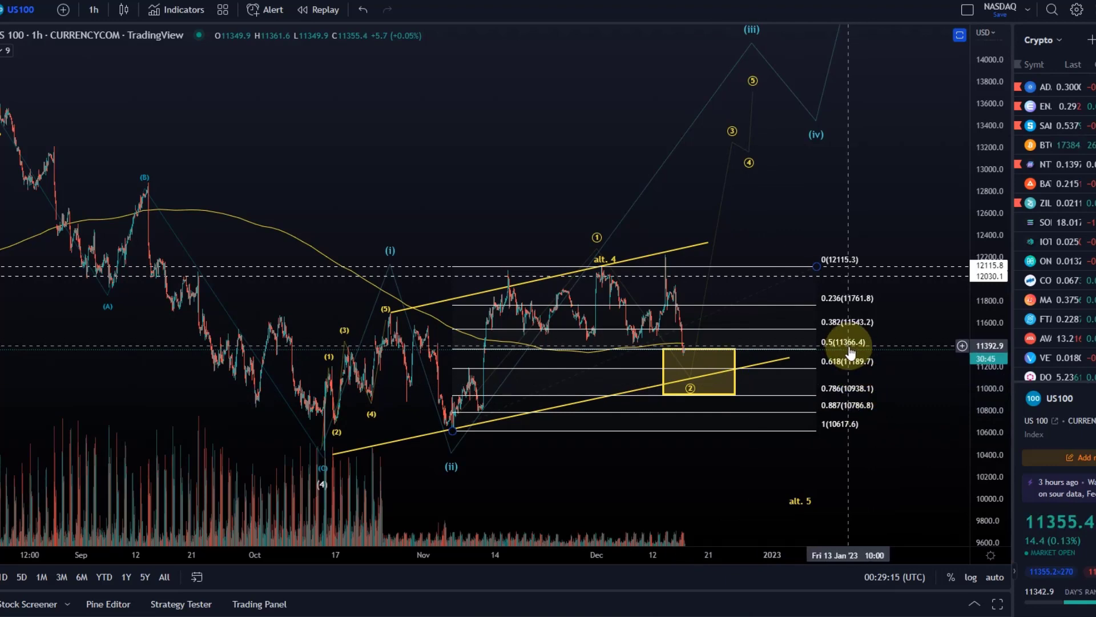
{"action": "left_click", "coordinate": [792, 352]}
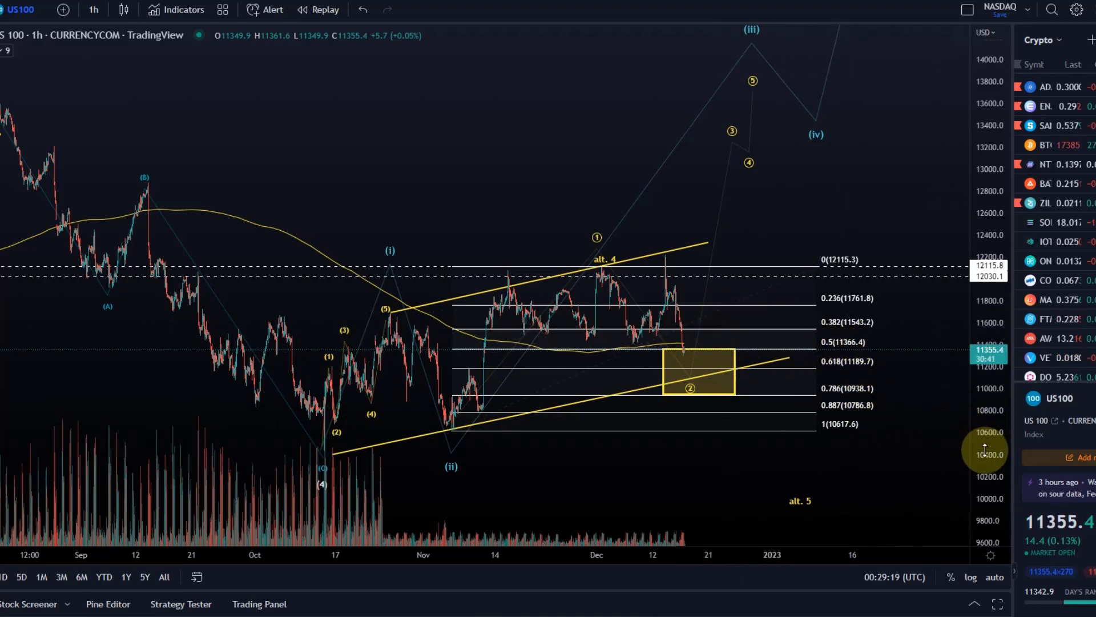
Step: Draw an Elliott Correction Wave (ABC) from about 12078 with A at about 11412, B at about 12225 and C beside circled wave 2
{"action": "left_click_drag", "start_coordinate": [985, 452], "coordinate": [881, 362]}
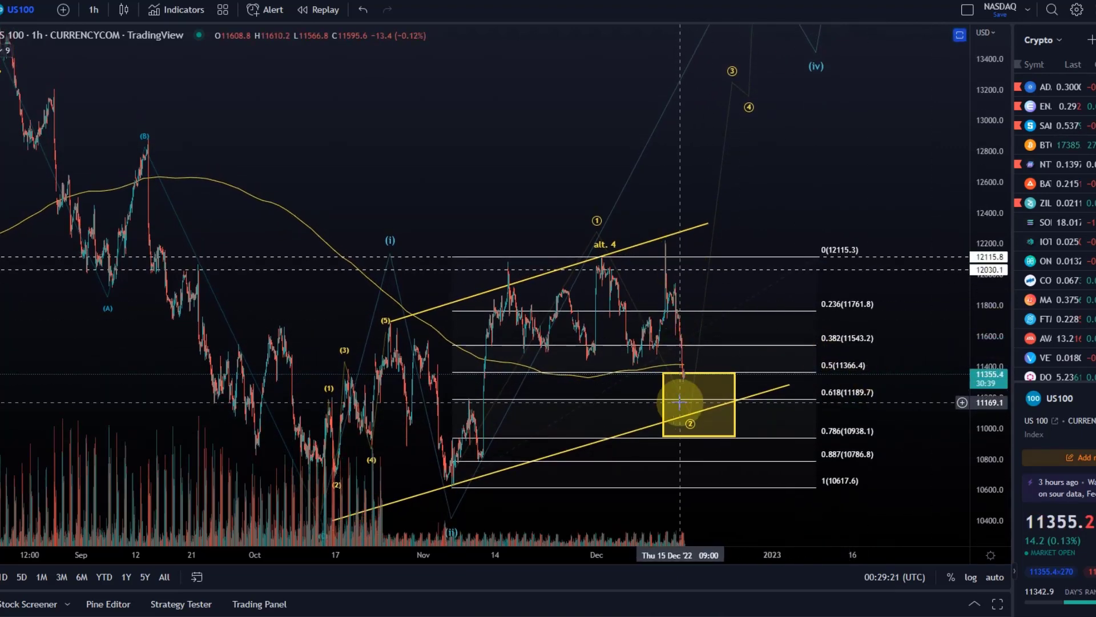
{"action": "left_click", "coordinate": [1, 153]}
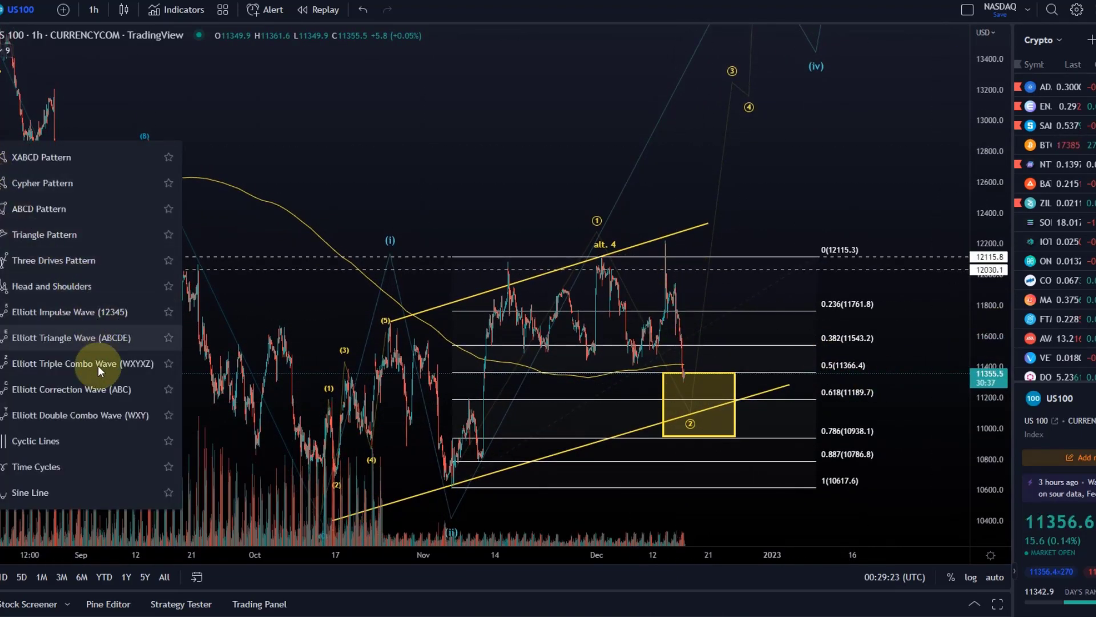
{"action": "left_click", "coordinate": [143, 392]}
{"action": "left_click", "coordinate": [605, 261]}
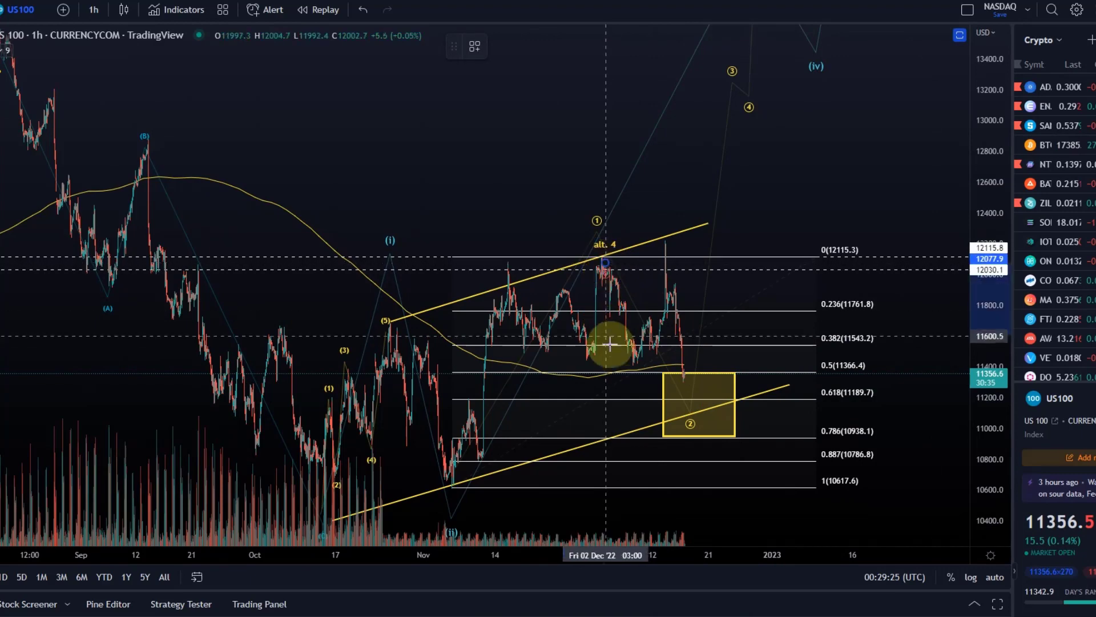
{"action": "left_click", "coordinate": [633, 364]}
{"action": "left_click", "coordinate": [660, 240]}
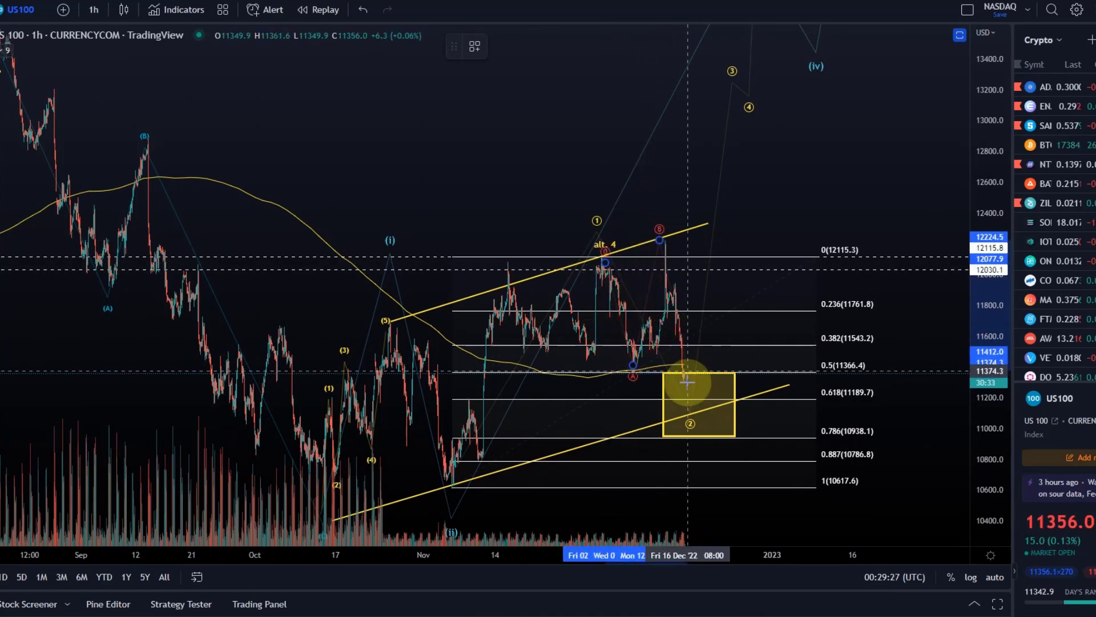
{"action": "left_click", "coordinate": [689, 394]}
Step: Start an Elliott Impulse Wave (12345) at the 13 December high of about 12199, placing its wave (1) at about 11760
{"action": "scroll", "coordinate": [609, 259], "scroll_direction": "up", "scroll_amount": 4}
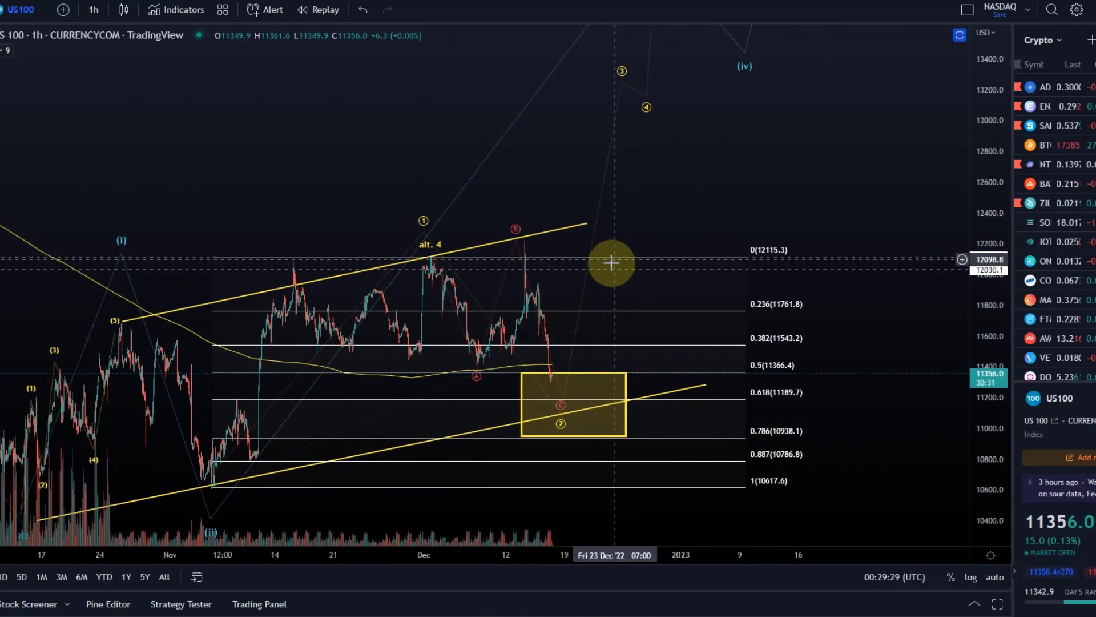
{"action": "scroll", "coordinate": [599, 198], "scroll_direction": "up", "scroll_amount": 4}
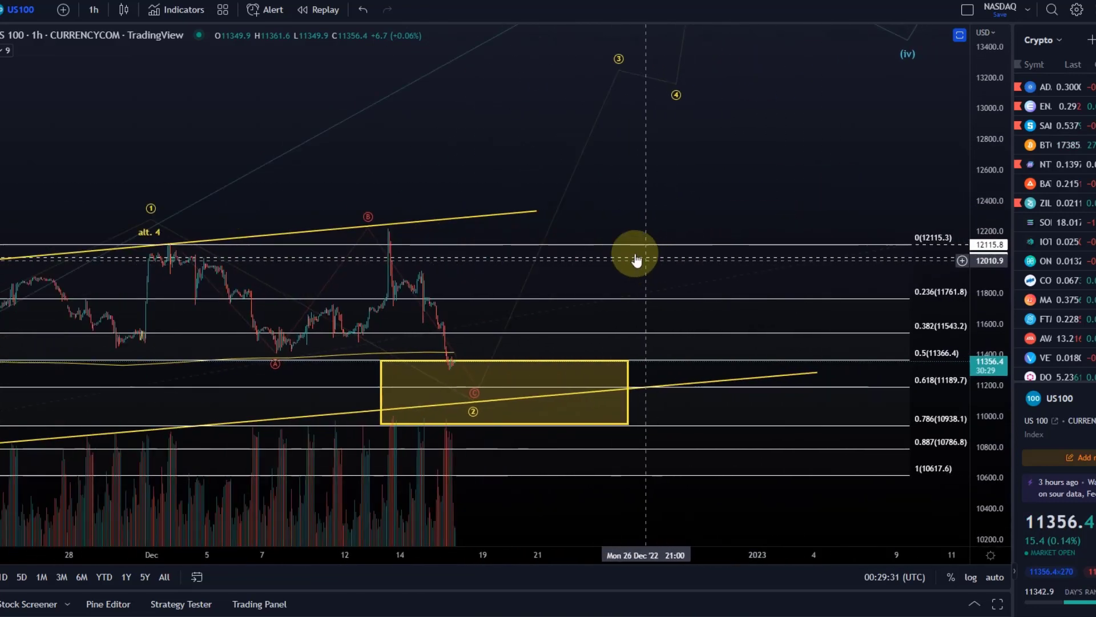
{"action": "left_click_drag", "start_coordinate": [515, 202], "coordinate": [663, 169]}
{"action": "scroll", "coordinate": [567, 156], "scroll_direction": "up", "scroll_amount": 3}
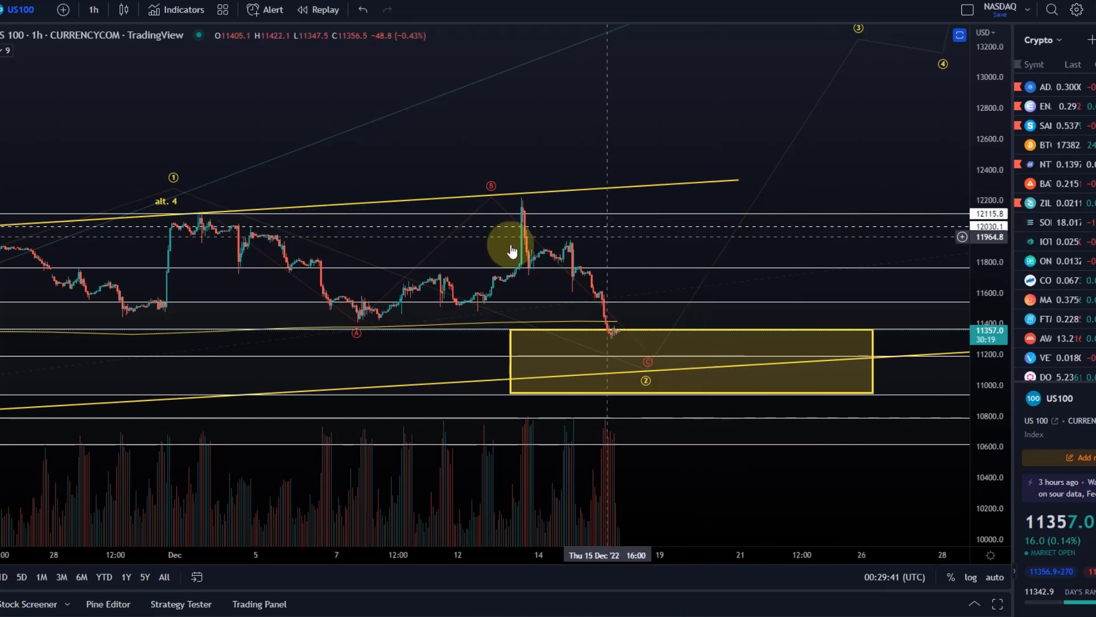
{"action": "left_click", "coordinate": [1, 156]}
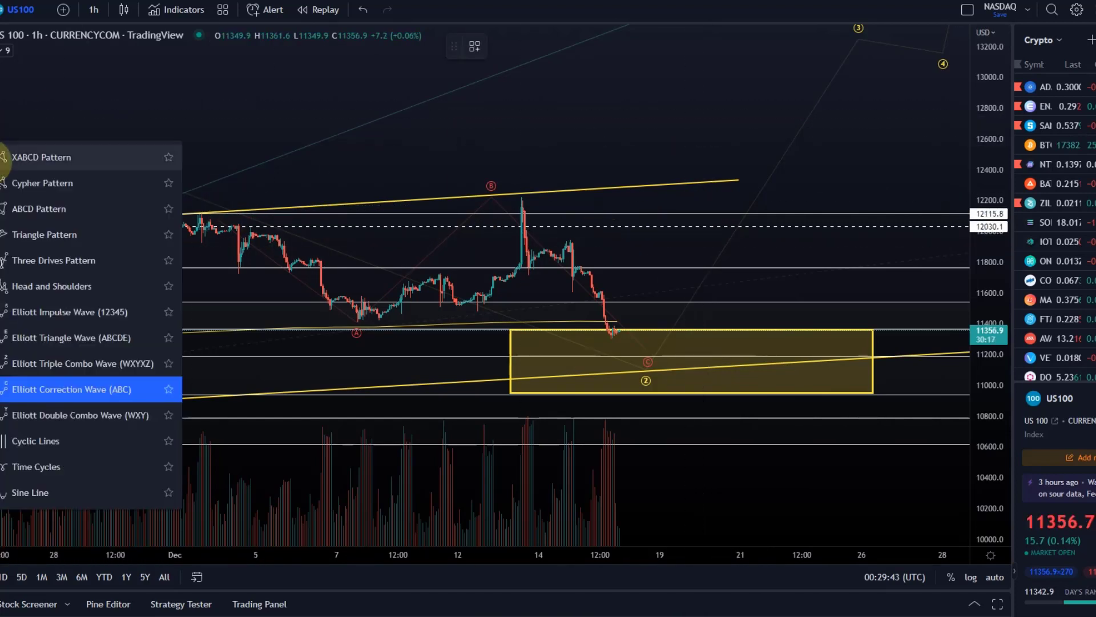
{"action": "left_click", "coordinate": [88, 319]}
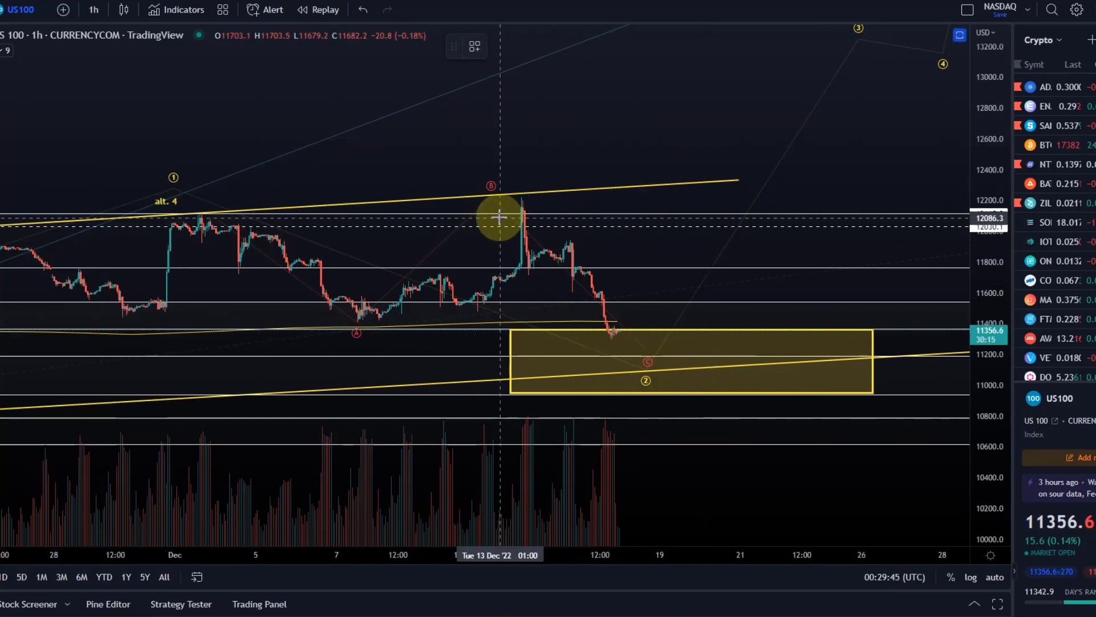
{"action": "left_click", "coordinate": [529, 267]}
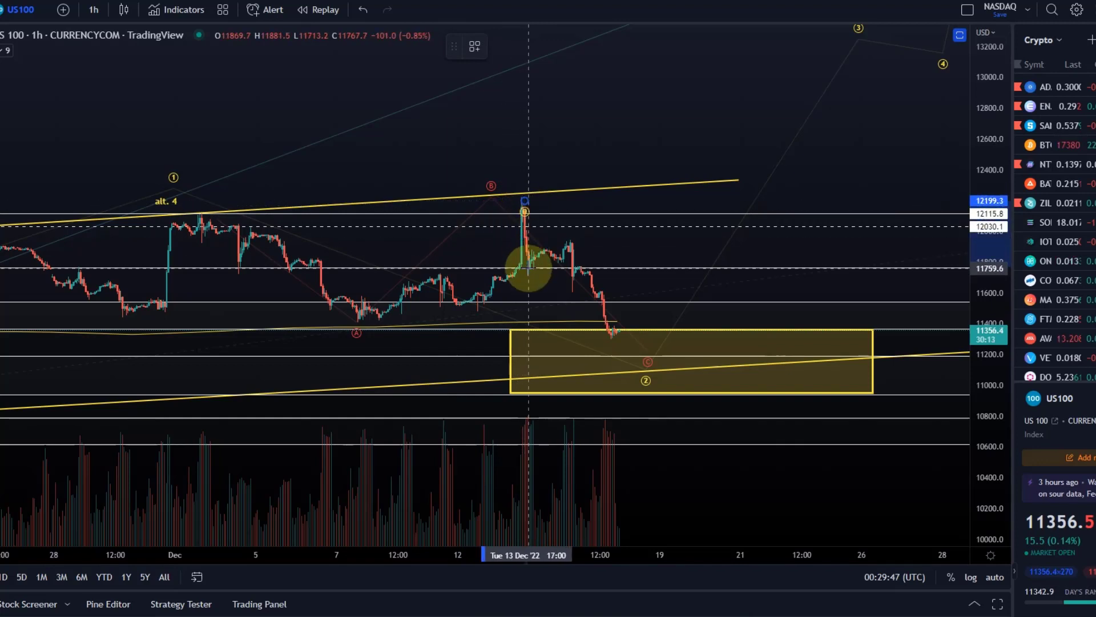
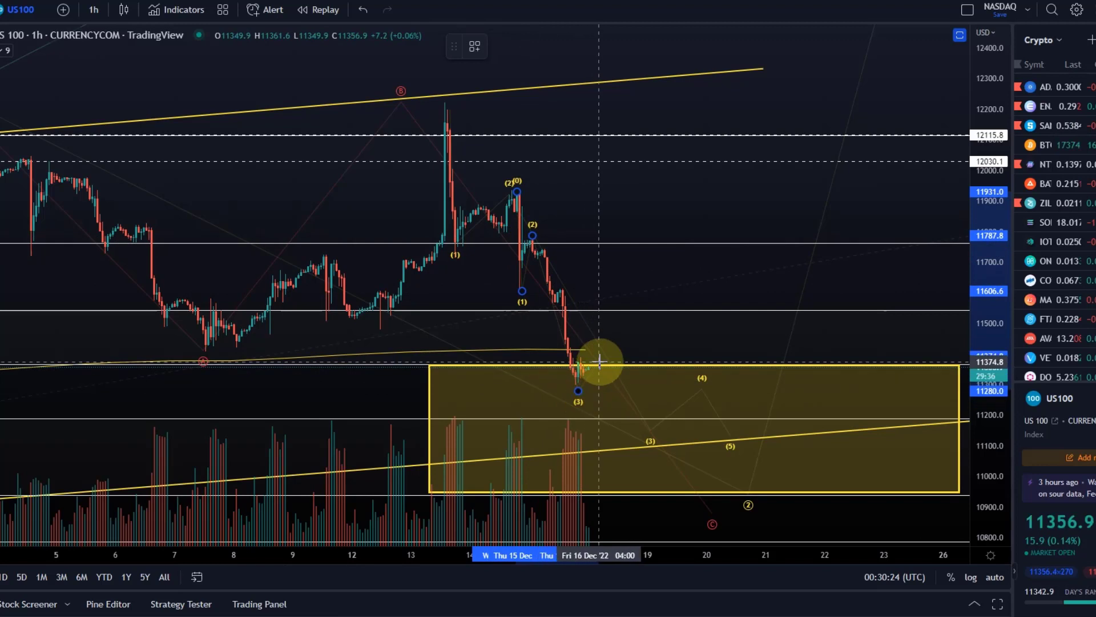
Step: Finish the smaller impulse within wave (3) with its fifth point at about 11227, colour it white and set its degree to Minuscule
{"action": "left_click", "coordinate": [630, 407]}
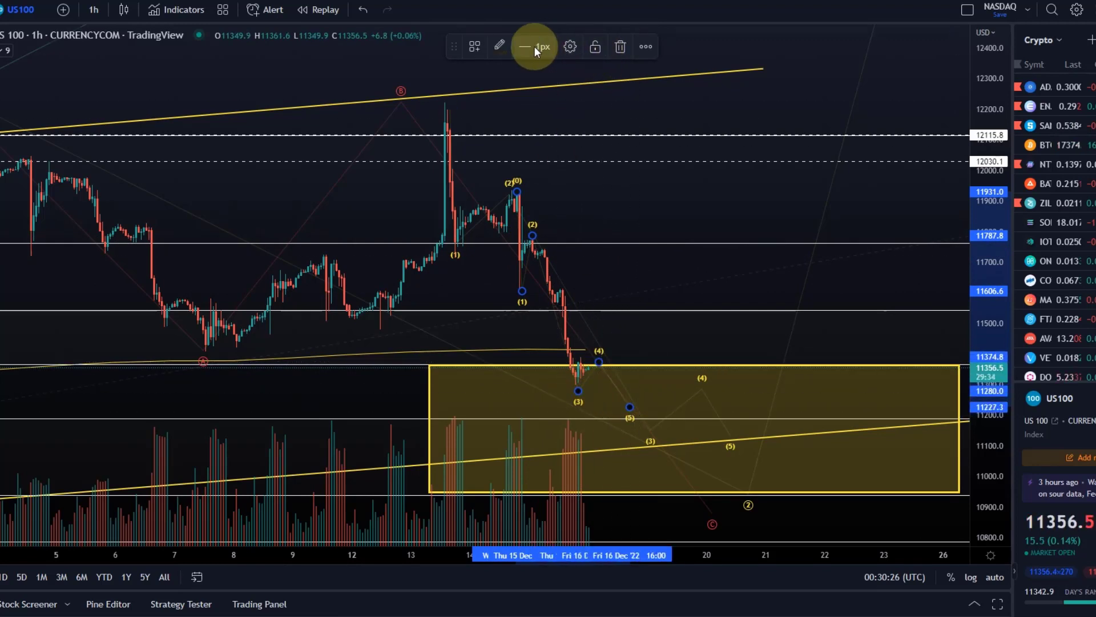
{"action": "left_click", "coordinate": [507, 43]}
{"action": "left_click", "coordinate": [501, 76]}
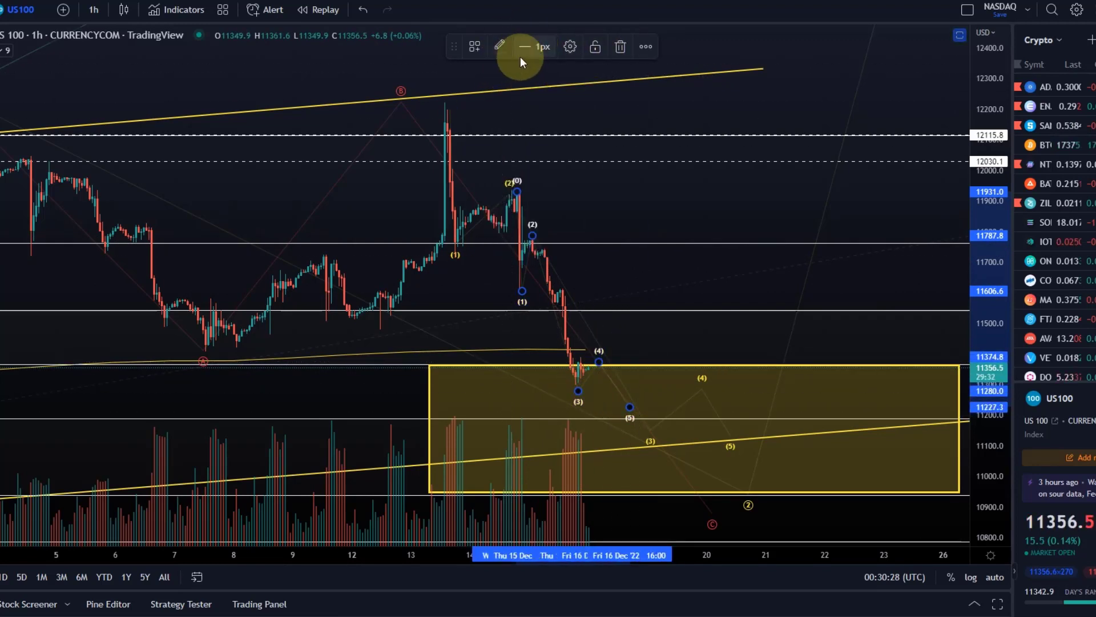
{"action": "left_click", "coordinate": [569, 48]}
{"action": "left_click", "coordinate": [574, 348]}
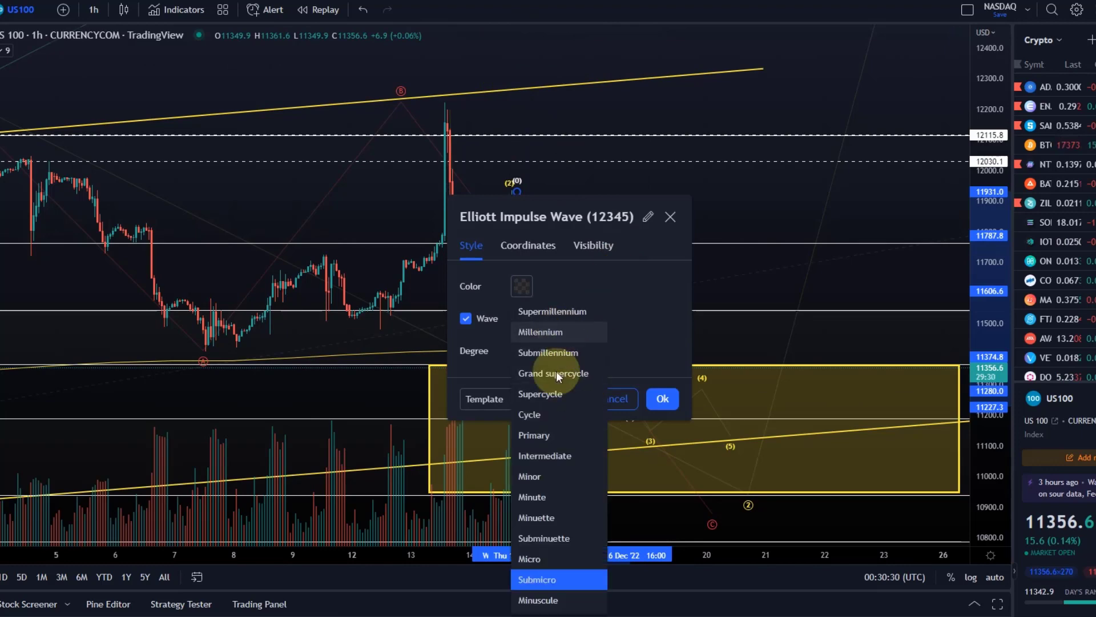
{"action": "left_click", "coordinate": [548, 601]}
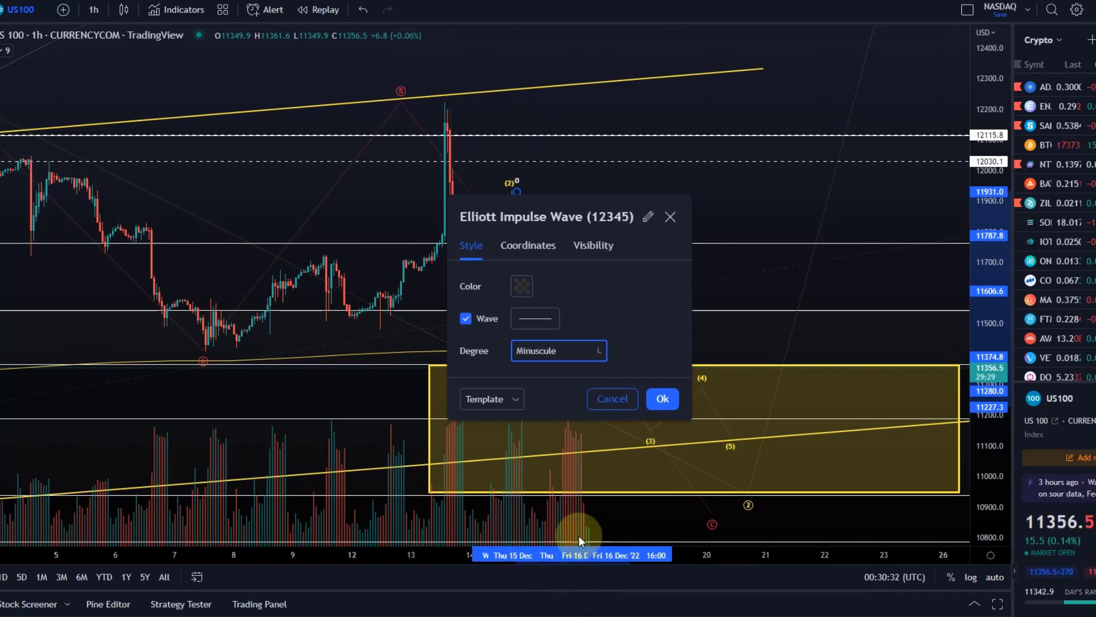
{"action": "left_click", "coordinate": [662, 398]}
Step: Raise wave (3) of the yellow downward impulse to about 11189, just beyond white wave 5
{"action": "scroll", "coordinate": [665, 409], "scroll_direction": "down", "scroll_amount": 4}
{"action": "left_click_drag", "start_coordinate": [664, 408], "coordinate": [526, 326]}
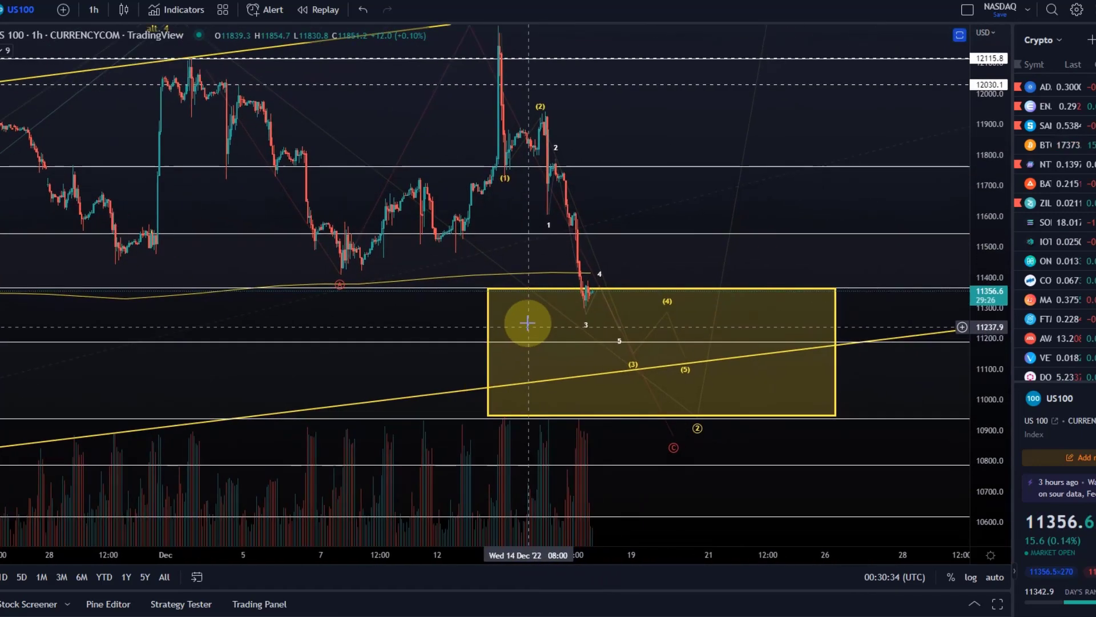
{"action": "left_click", "coordinate": [634, 363]}
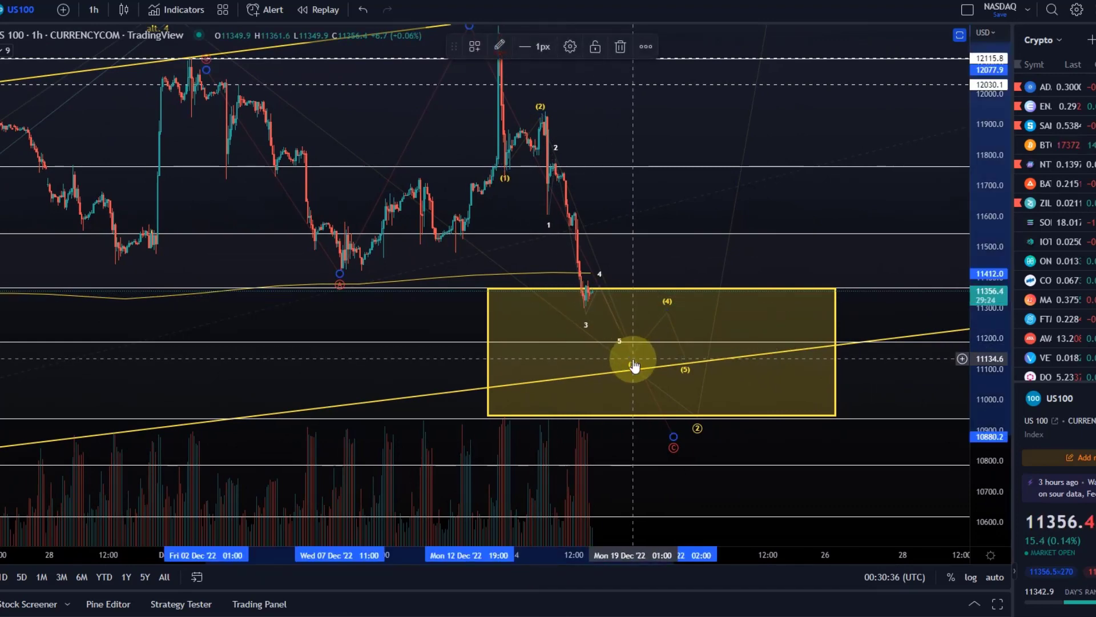
{"action": "left_click", "coordinate": [632, 342]}
{"action": "left_click", "coordinate": [640, 334]}
Step: Move wave (4) of the yellow downward impulse to about 11324 and wave (5) to about 11145, both slightly forward in time
{"action": "scroll", "coordinate": [693, 365], "scroll_direction": "down", "scroll_amount": 4}
{"action": "left_click_drag", "start_coordinate": [634, 374], "coordinate": [292, 357]}
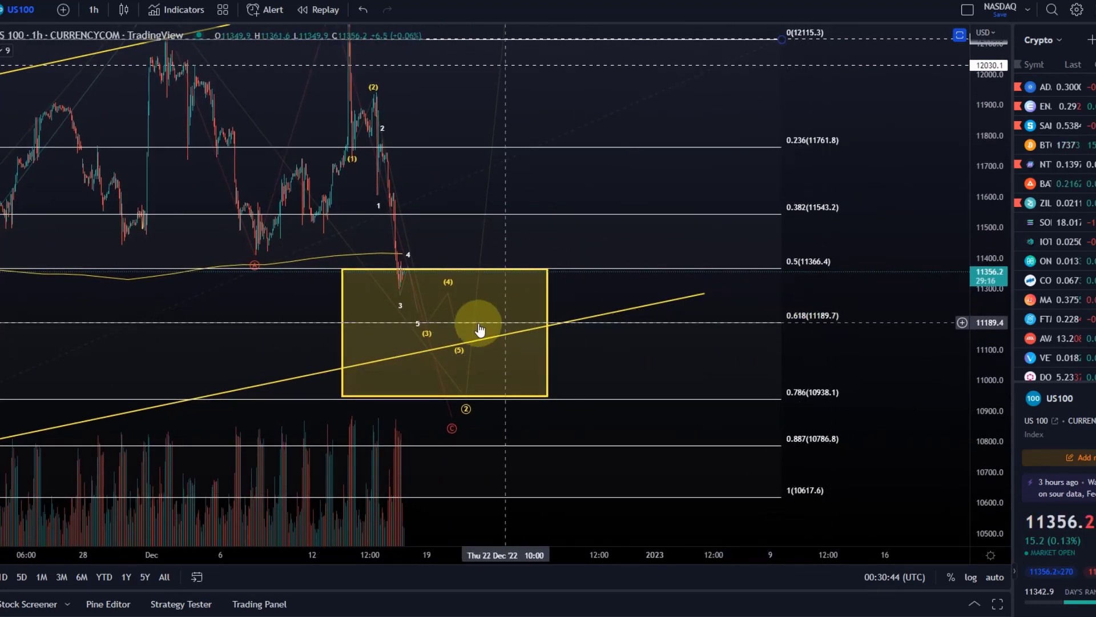
{"action": "left_click", "coordinate": [424, 331]}
{"action": "left_click_drag", "start_coordinate": [446, 297], "coordinate": [459, 282]}
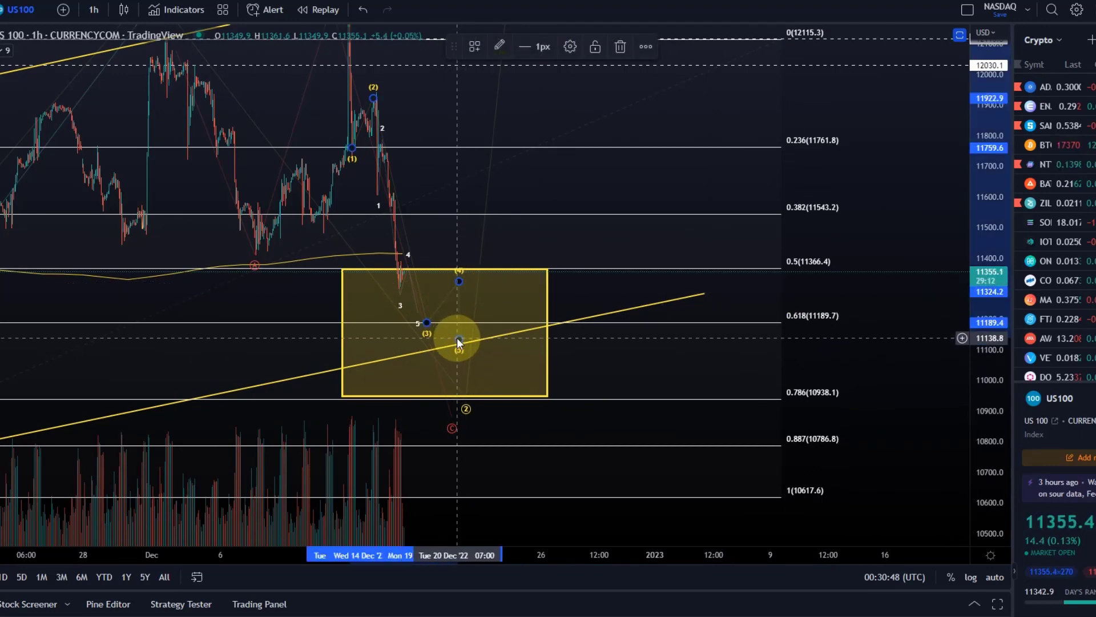
{"action": "left_click_drag", "start_coordinate": [472, 340], "coordinate": [471, 340]}
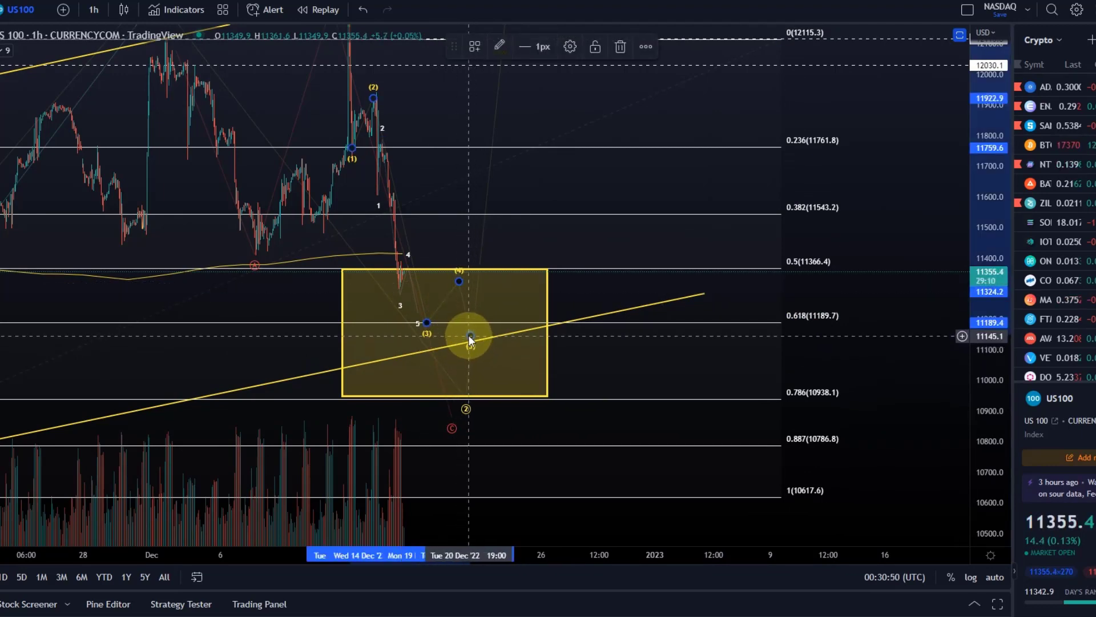
Step: Examine the wider Elliott Wave count, from the October wave (4) low through the yellow wave 2 support box to projected waves 3, 4 and 5
{"action": "scroll", "coordinate": [468, 336], "scroll_direction": "down", "scroll_amount": 3}
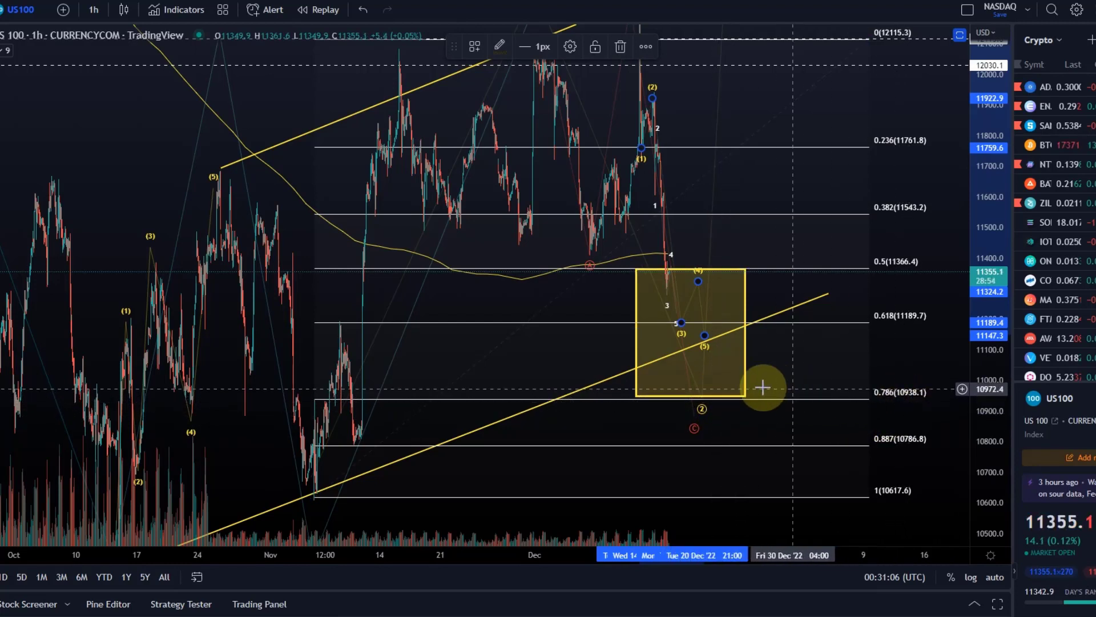
{"action": "left_click", "coordinate": [722, 398]}
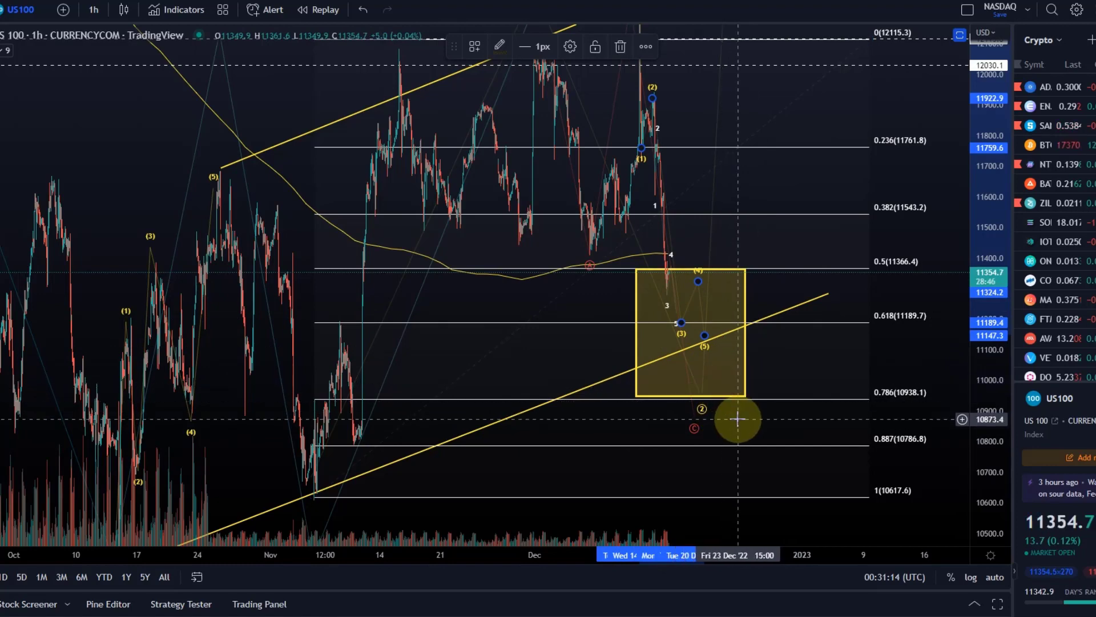
{"action": "scroll", "coordinate": [731, 368], "scroll_direction": "down", "scroll_amount": 3}
{"action": "left_click_drag", "start_coordinate": [977, 309], "coordinate": [990, 446]}
{"action": "left_click_drag", "start_coordinate": [814, 445], "coordinate": [679, 409]}
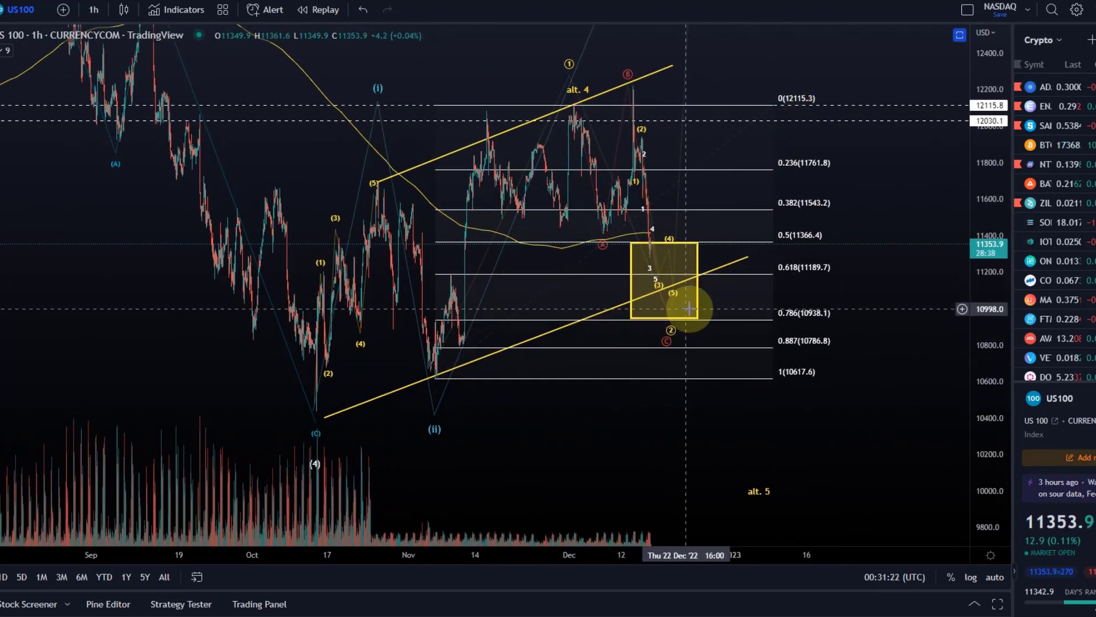
{"action": "left_click_drag", "start_coordinate": [990, 128], "coordinate": [990, 280]}
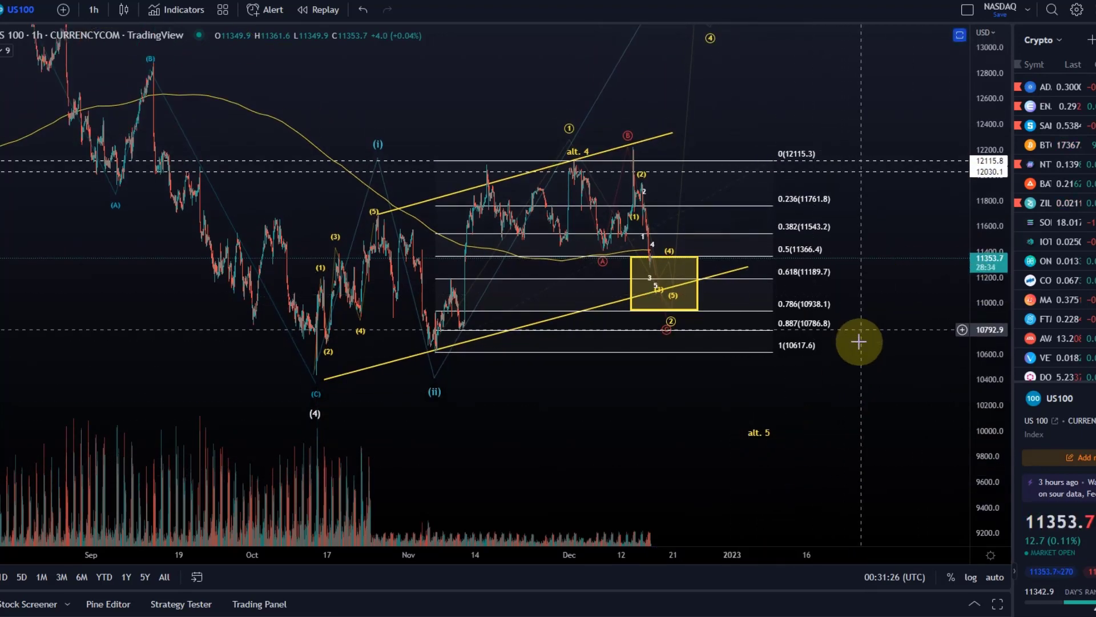
{"action": "left_click_drag", "start_coordinate": [861, 330], "coordinate": [825, 447]}
{"action": "left_click_drag", "start_coordinate": [464, 201], "coordinate": [486, 170]}
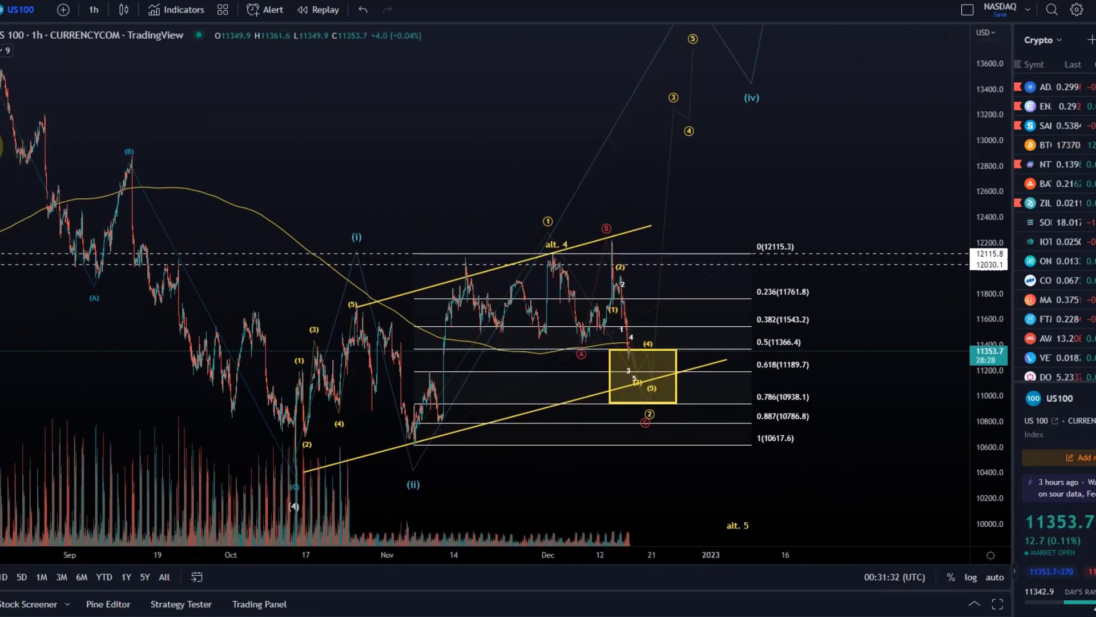
Step: Try a freehand yellow Brush stroke from the October wave (4) low up to the wave (i) high and down toward wave (ii)
{"action": "left_click", "coordinate": [2, 117]}
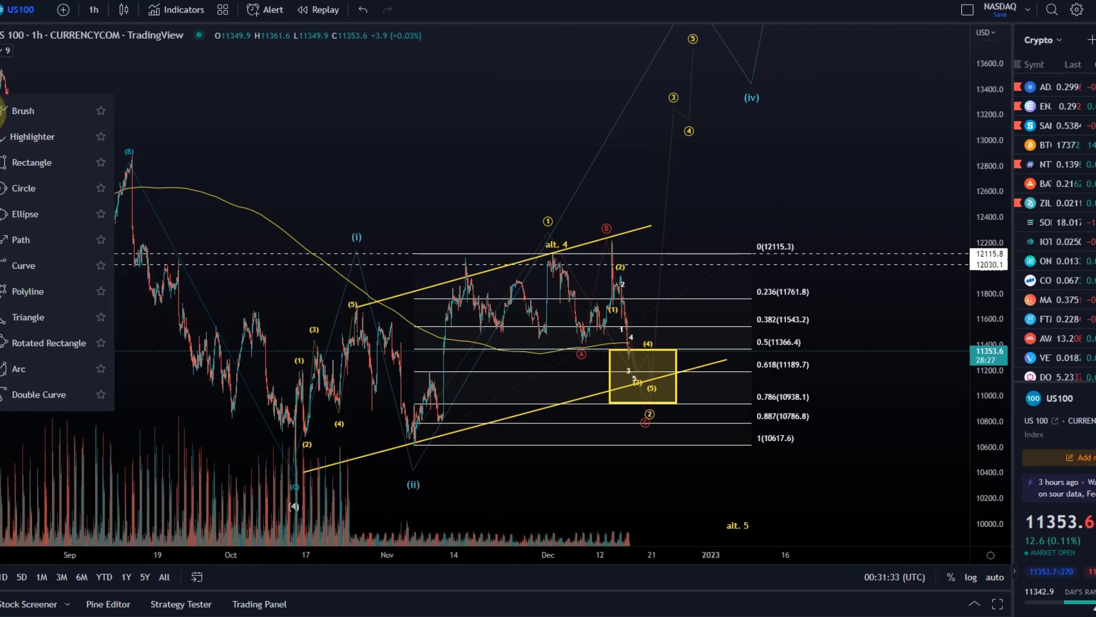
{"action": "left_click", "coordinate": [22, 91]}
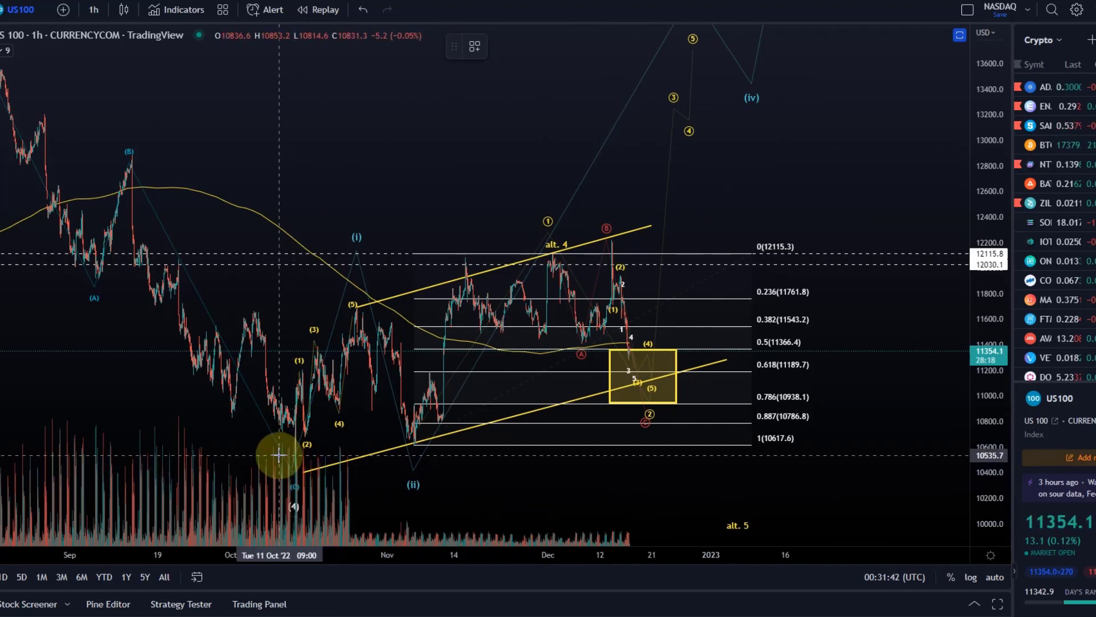
{"action": "mouse_move", "coordinate": [291, 457]}
{"action": "left_mouse_down"}
{"action": "mouse_move", "coordinate": [366, 294]}
{"action": "mouse_move", "coordinate": [415, 391]}
{"action": "left_mouse_up"}
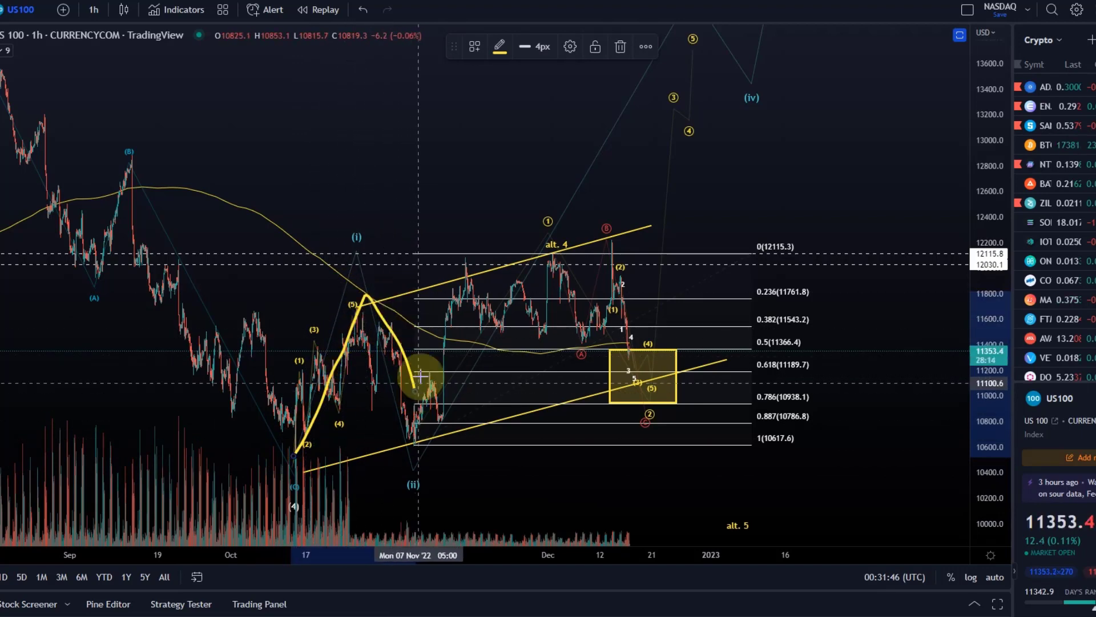
{"action": "key", "text": "ctrl+z"}
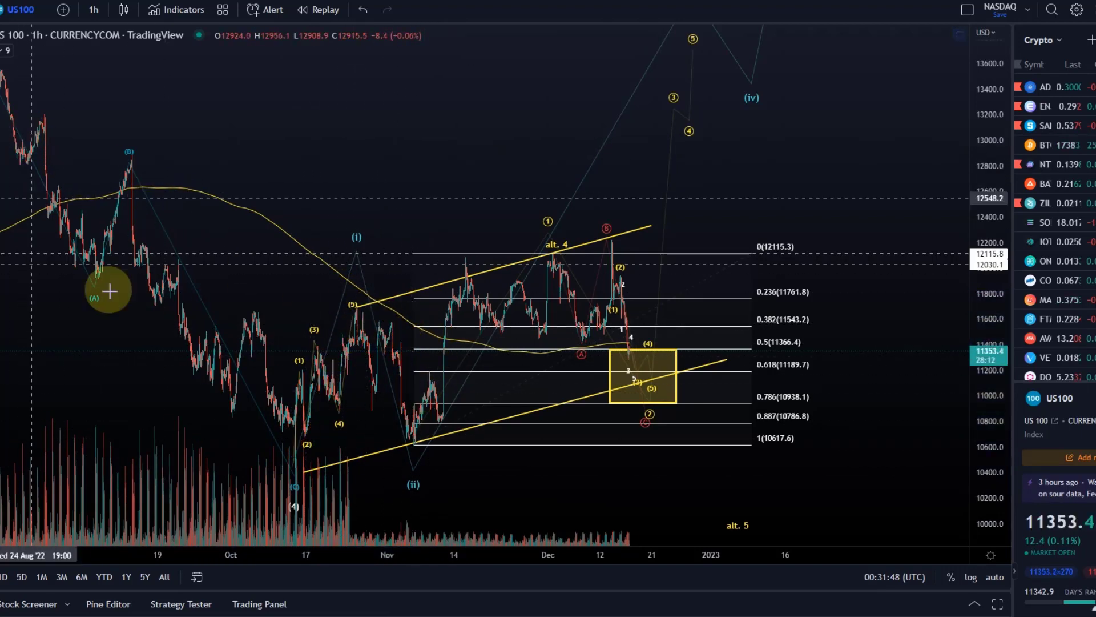
Step: Brush a path from the October low to the December high, down into the support box and up to about 13500, and delete it
{"action": "mouse_move", "coordinate": [298, 460]}
{"action": "left_mouse_down"}
{"action": "mouse_move", "coordinate": [354, 429]}
{"action": "mouse_move", "coordinate": [572, 235]}
{"action": "mouse_move", "coordinate": [645, 343]}
{"action": "mouse_move", "coordinate": [656, 389]}
{"action": "mouse_move", "coordinate": [673, 379]}
{"action": "mouse_move", "coordinate": [853, 77]}
{"action": "left_mouse_up"}
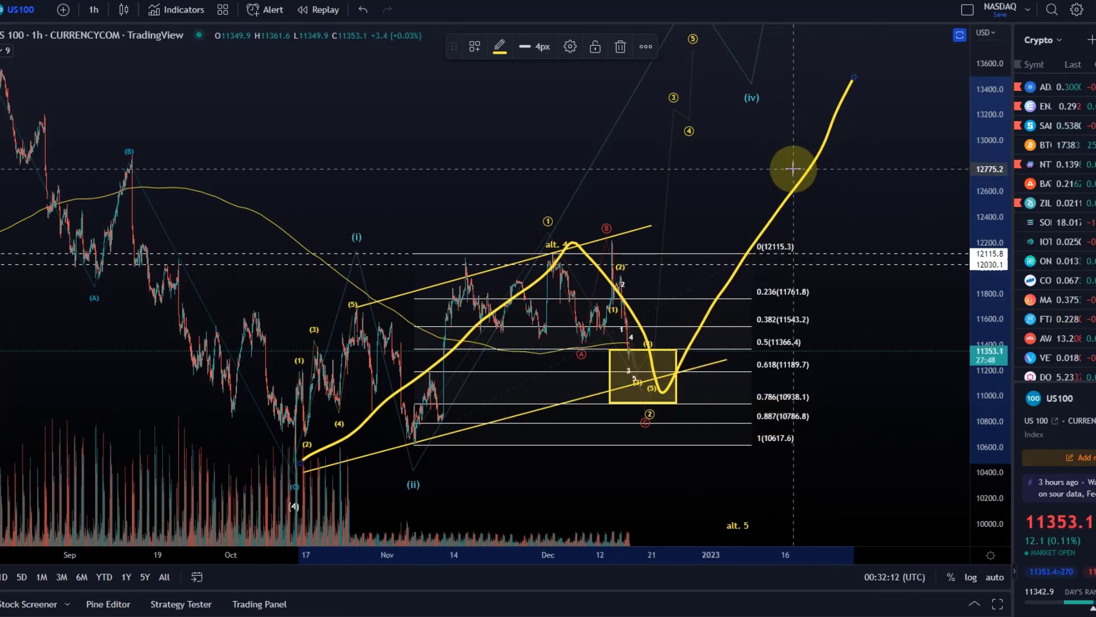
{"action": "key", "text": "Delete"}
{"action": "left_click_drag", "start_coordinate": [987, 172], "coordinate": [990, 342]}
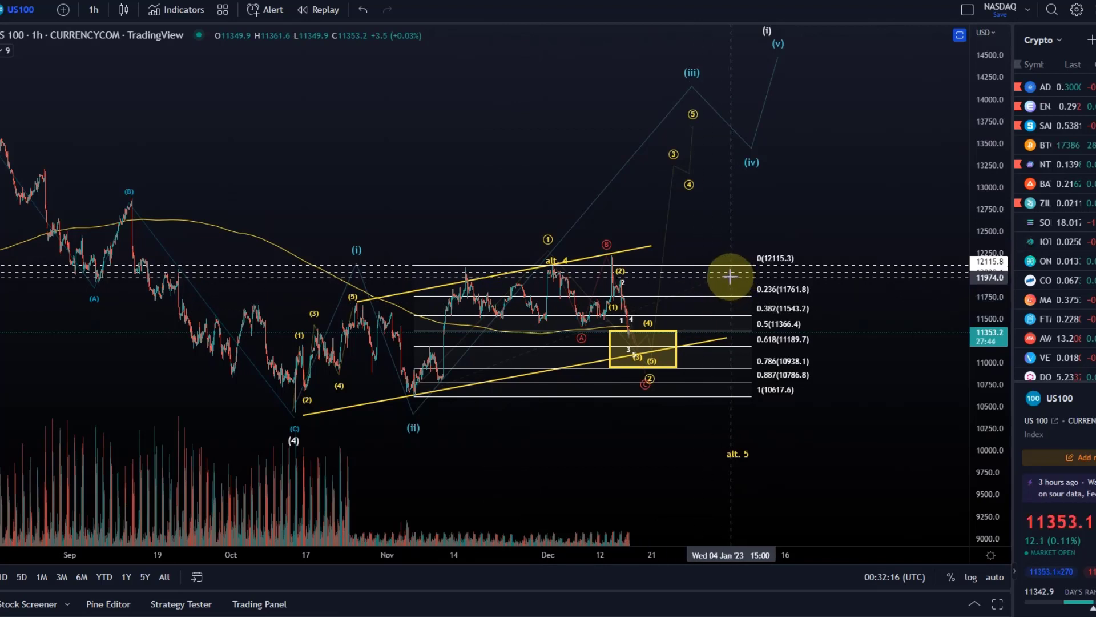